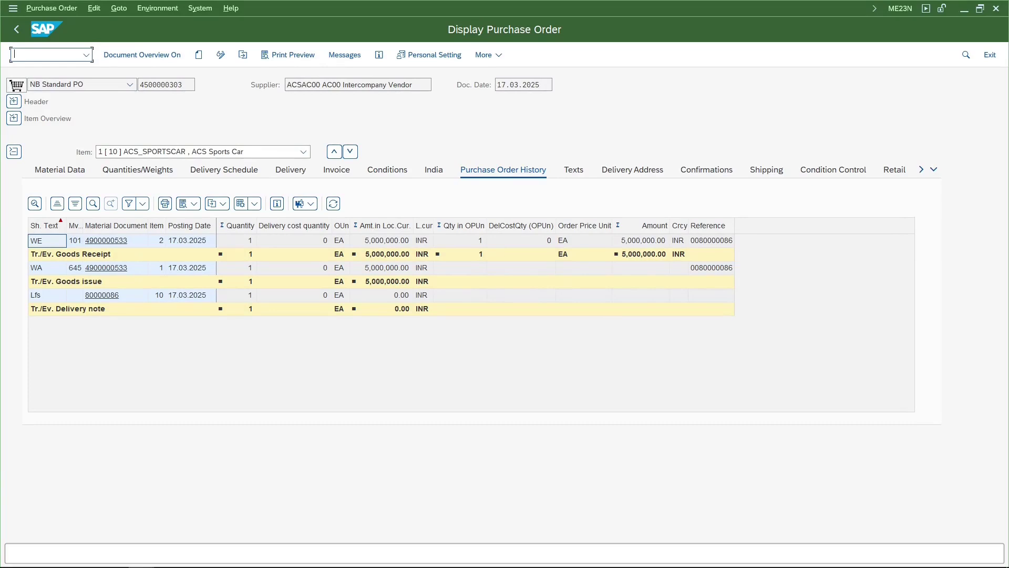
pyautogui.click(140, 117)
pyautogui.doubleClick(175, 84)
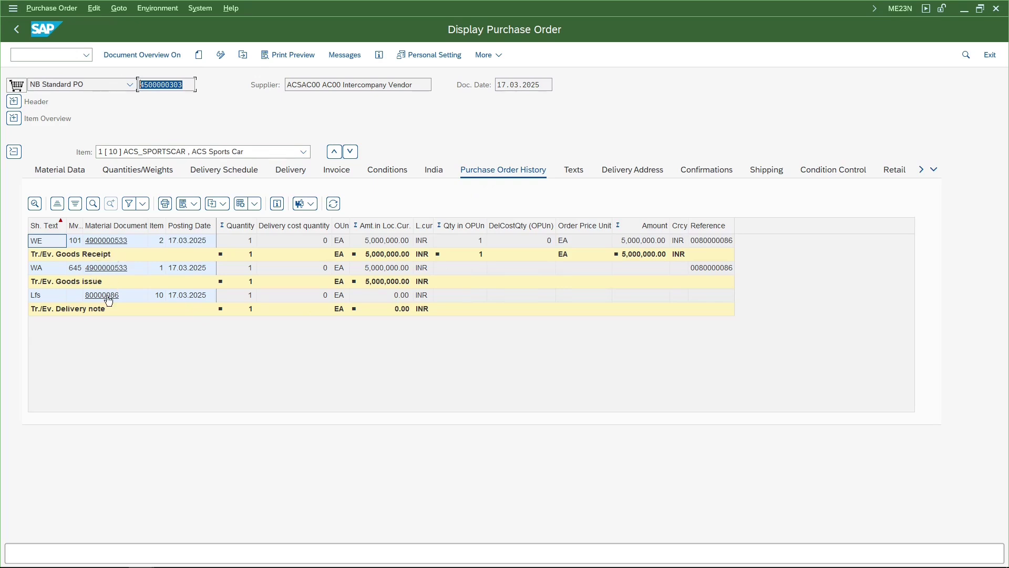
pyautogui.click(156, 297)
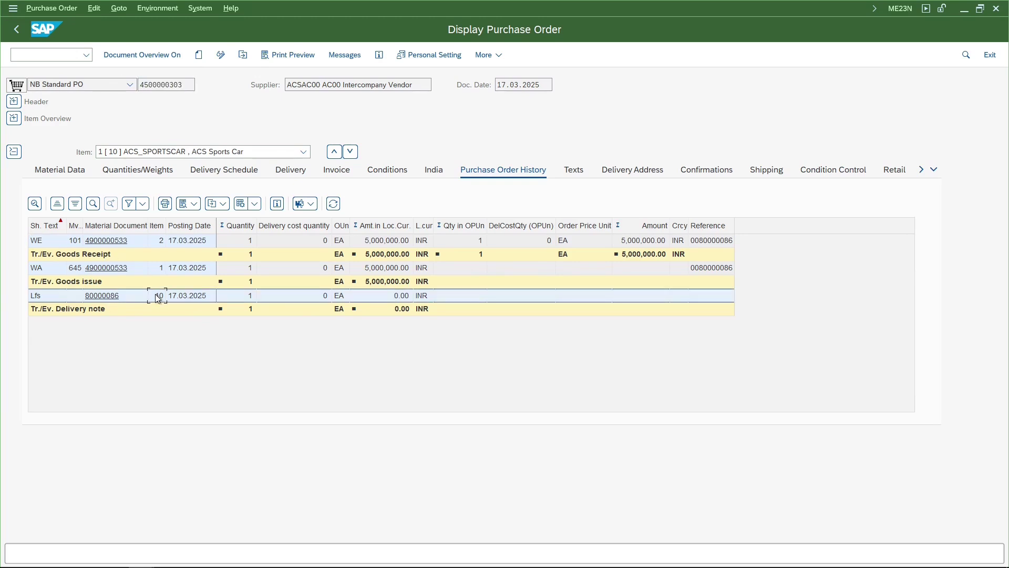
pyautogui.press('Left')
pyautogui.click(39, 54)
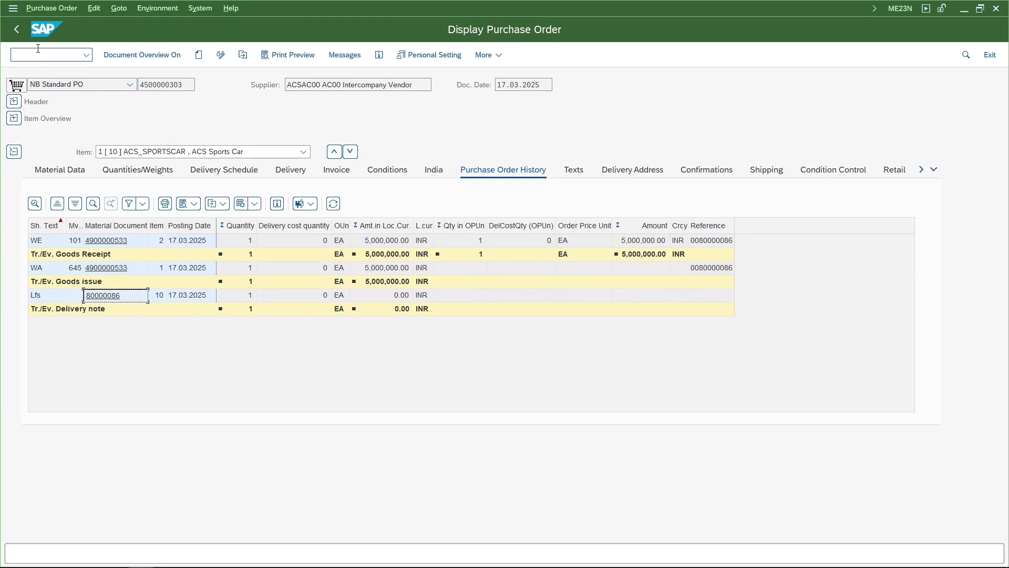
pyautogui.write('/nme23n')
pyautogui.press('Return')
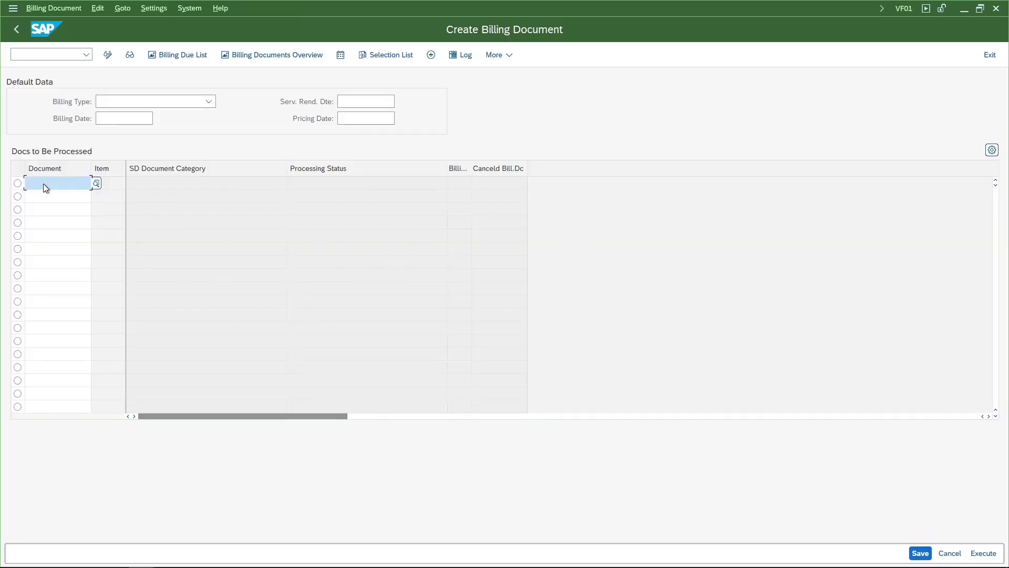
# Bill delivery 80000086 in VF01, producing billing document 90000070 with a pricing error
pyautogui.click(55, 198)
pyautogui.press('Return')
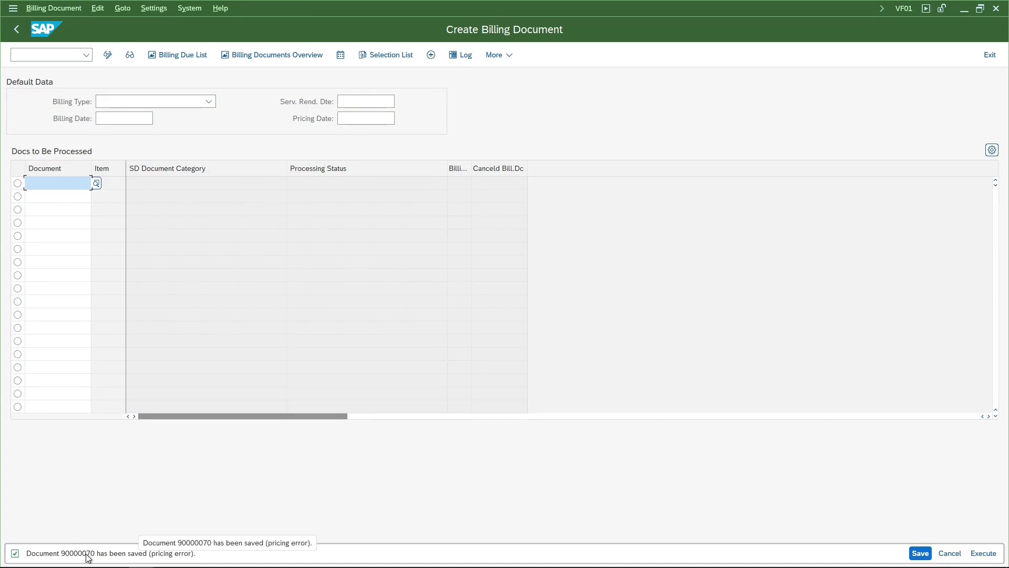
# Open billing document 90000070 in VF02 and show item 1's pricing conditions
pyautogui.click(113, 54)
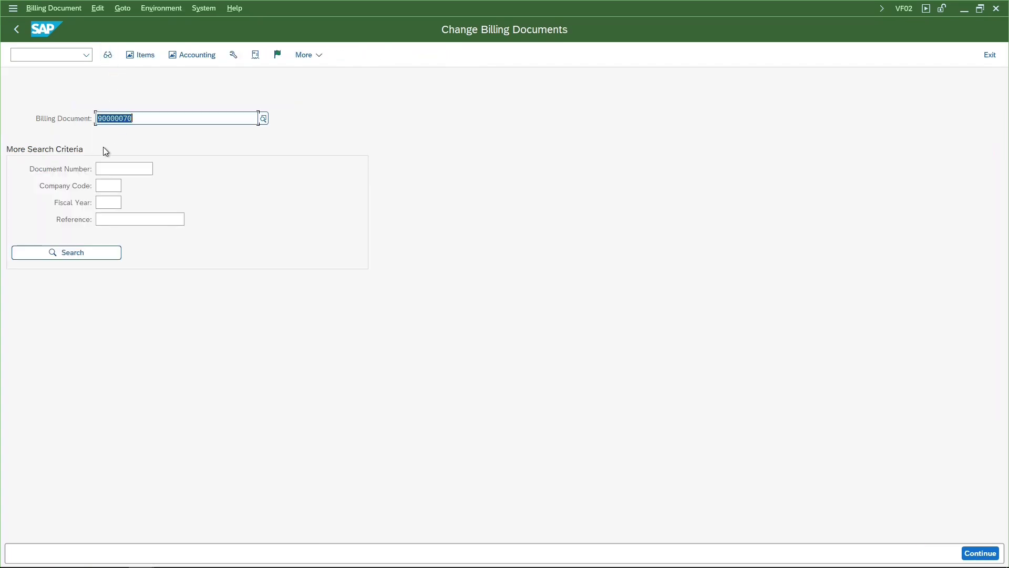
pyautogui.press('Return')
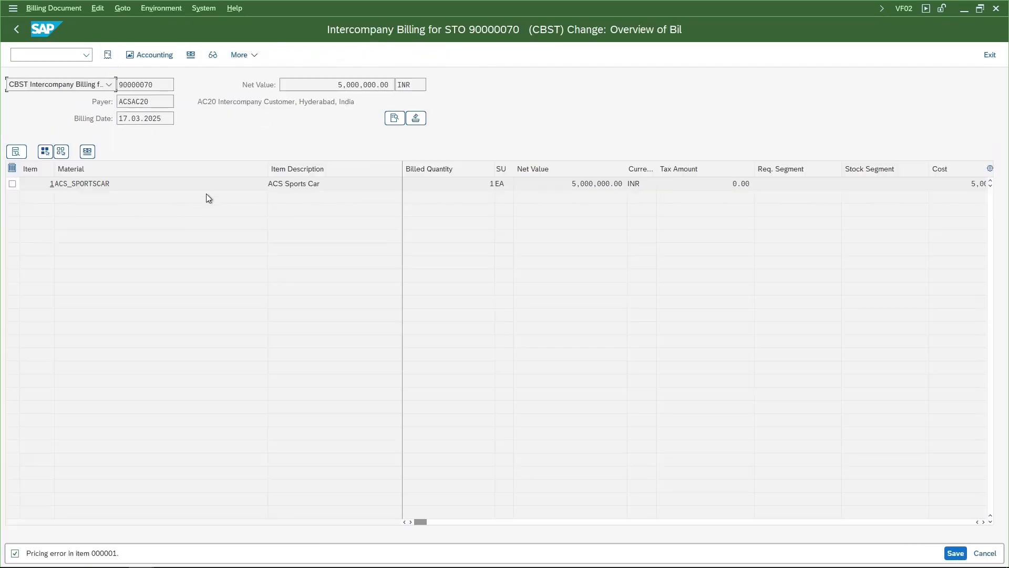
pyautogui.doubleClick(211, 187)
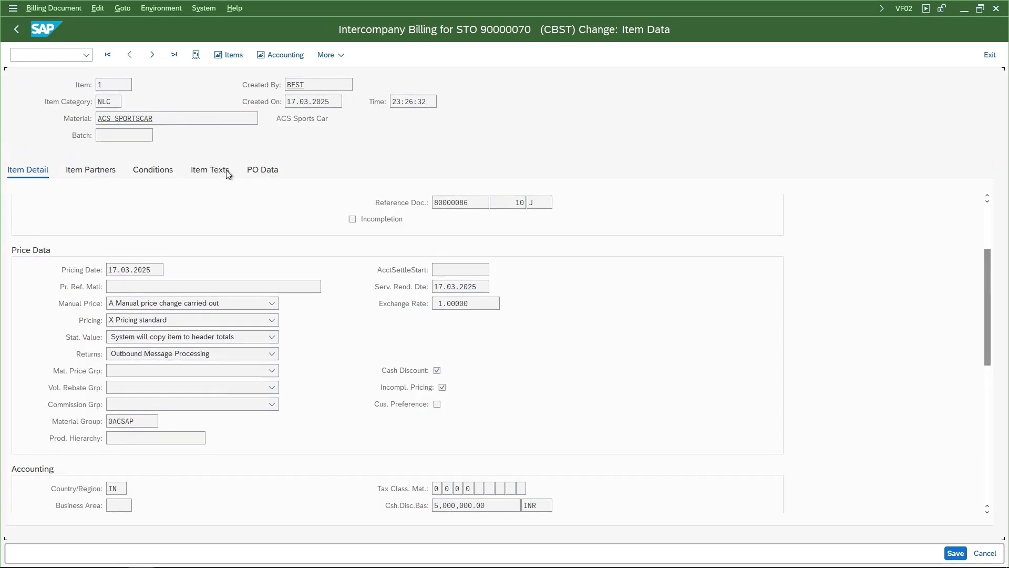
pyautogui.click(166, 172)
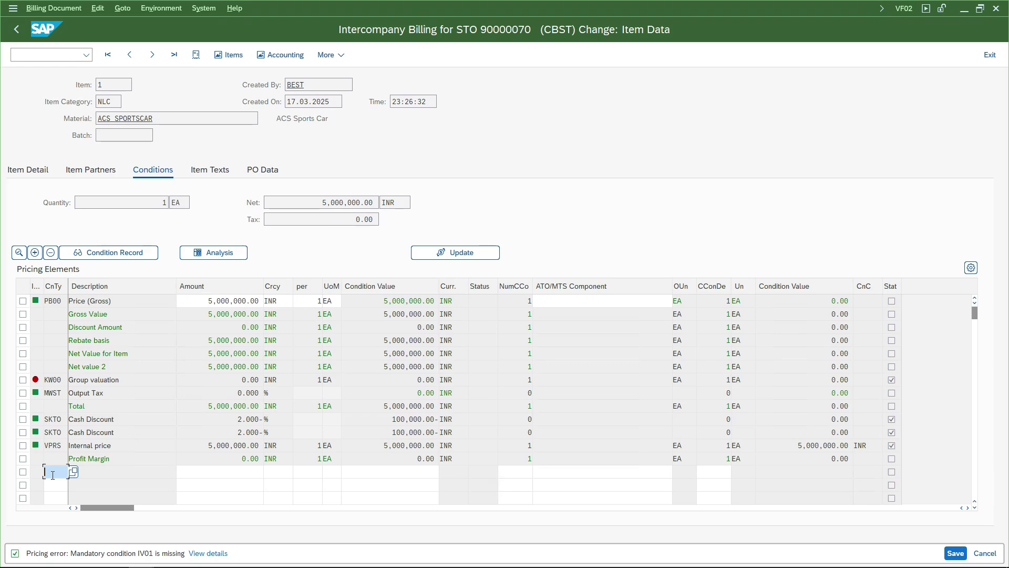
# Add condition IV01 with amount 5,000,000.00, recalculate pricing, and save the billing document
pyautogui.write('IV01')
pyautogui.press('Return')
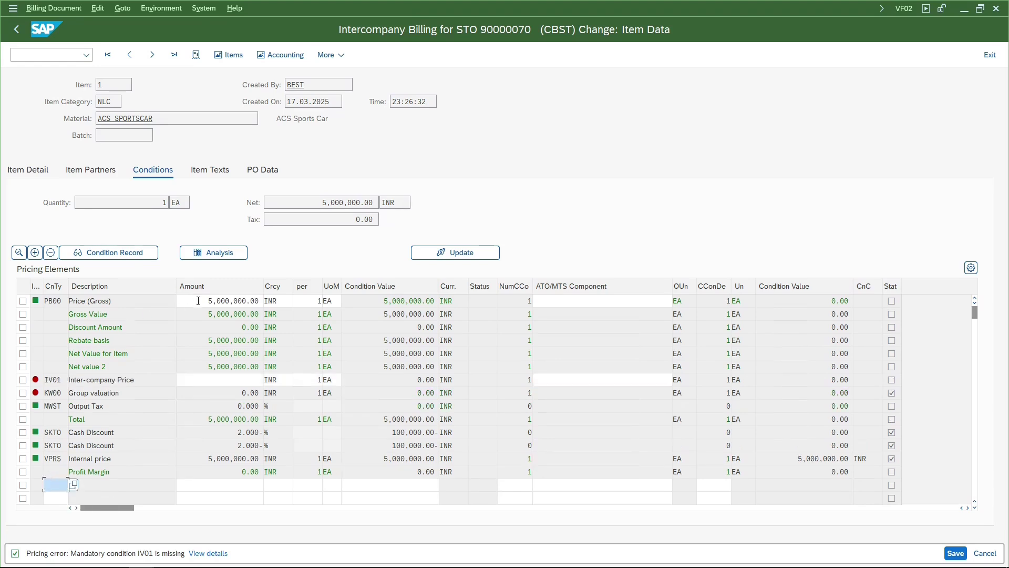
pyautogui.click(219, 380)
pyautogui.click(220, 401)
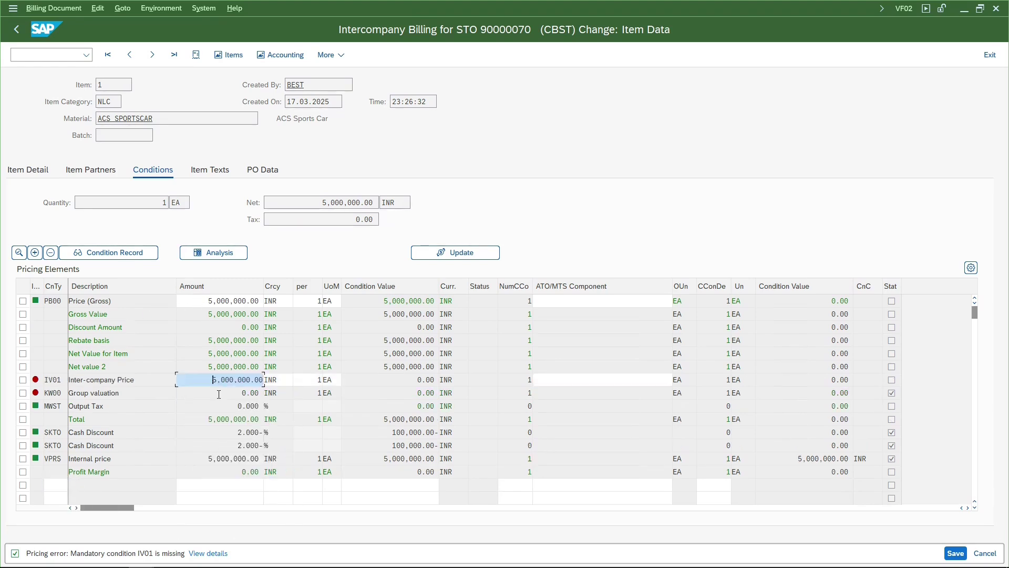
pyautogui.press('Return')
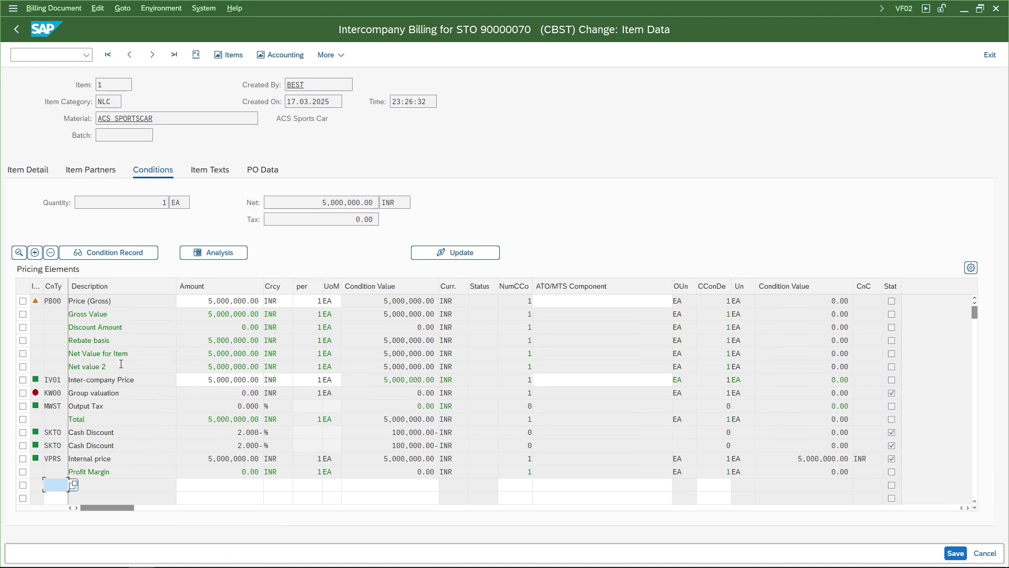
pyautogui.moveTo(63, 379); pyautogui.dragTo(40, 384)
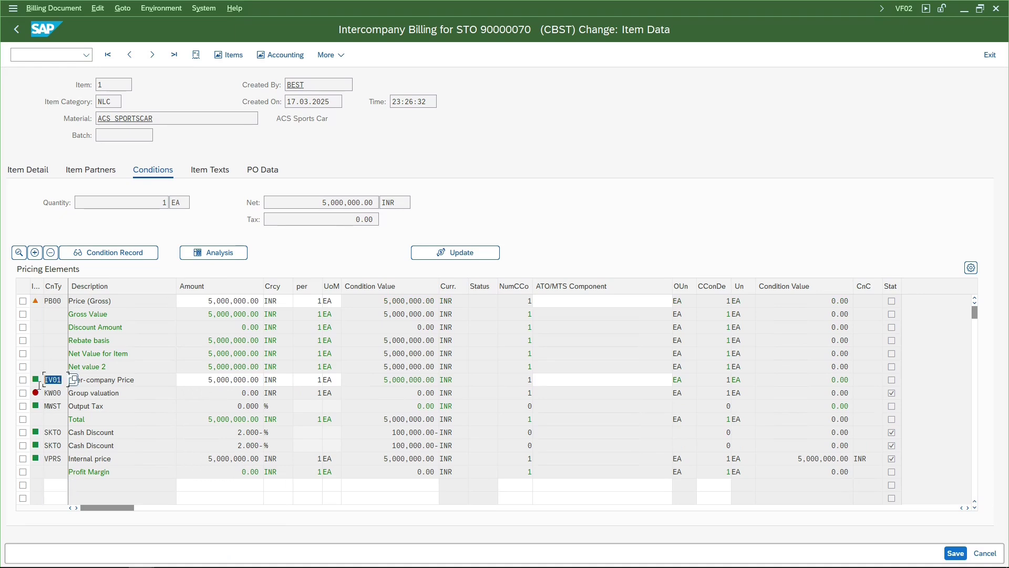
pyautogui.click(48, 380)
pyautogui.moveTo(63, 379); pyautogui.dragTo(45, 382)
pyautogui.doubleClick(195, 378)
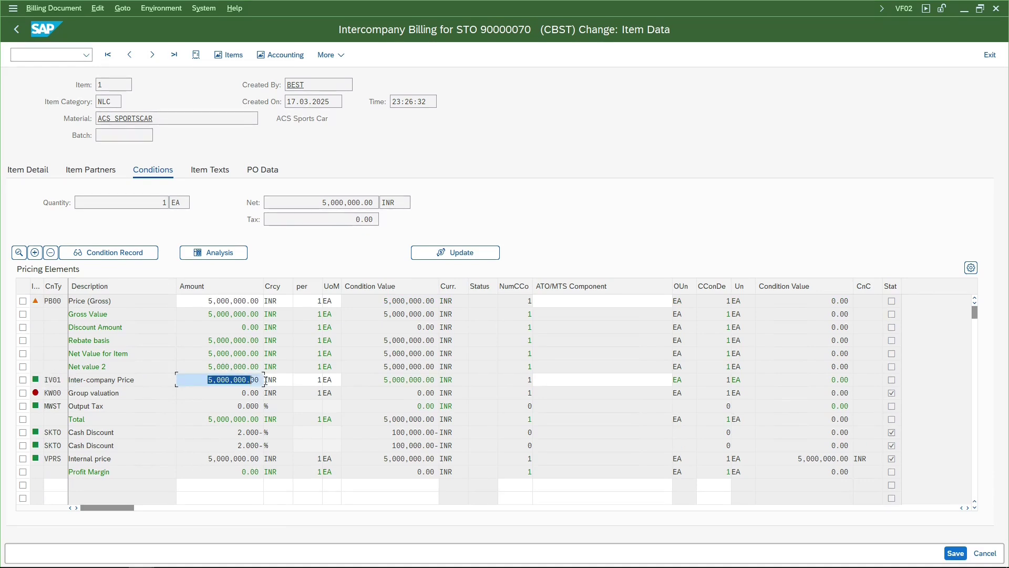
pyautogui.moveTo(209, 380); pyautogui.dragTo(268, 381)
pyautogui.click(186, 378)
pyautogui.press('Return')
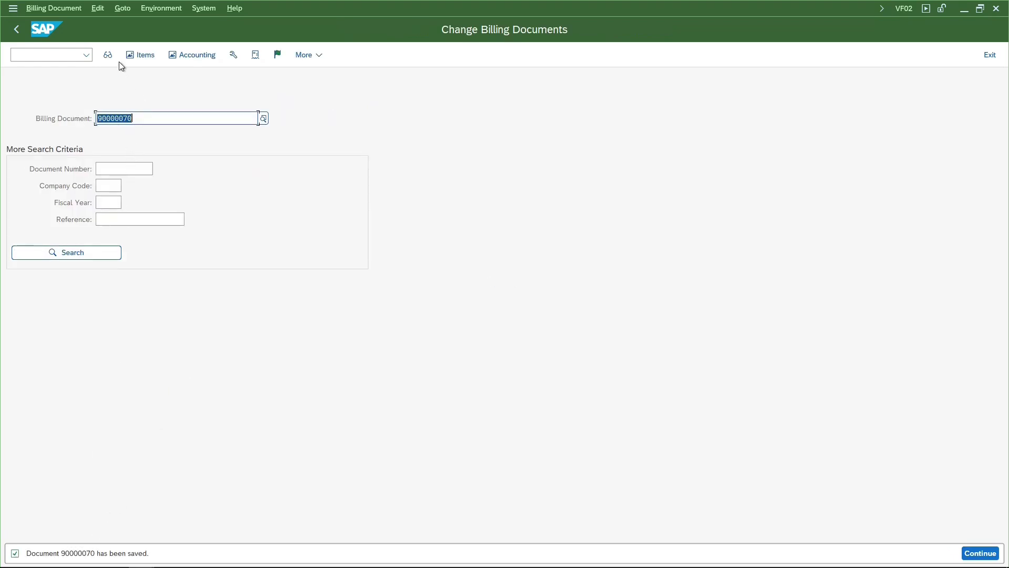
pyautogui.click(192, 55)
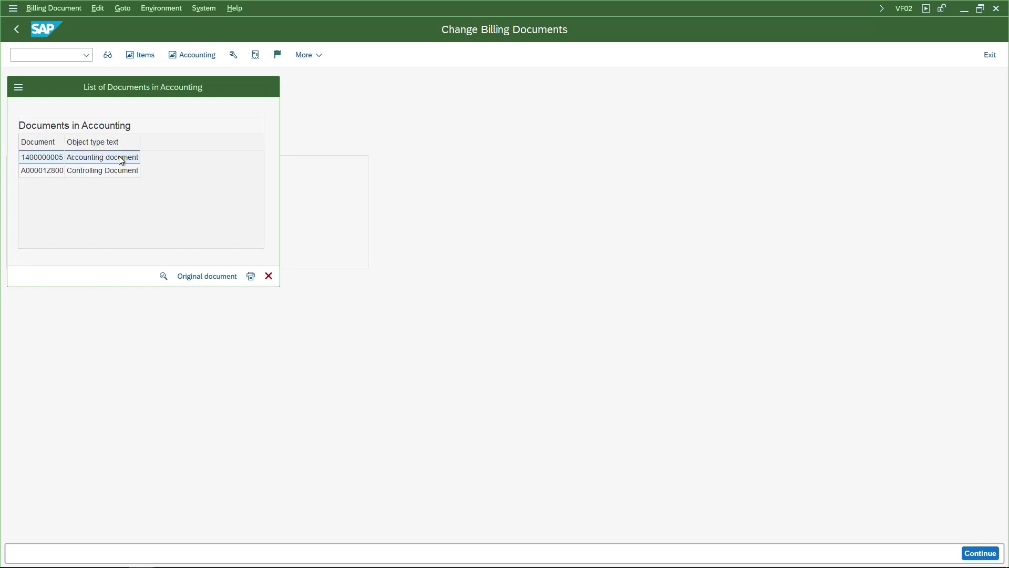
pyautogui.doubleClick(121, 159)
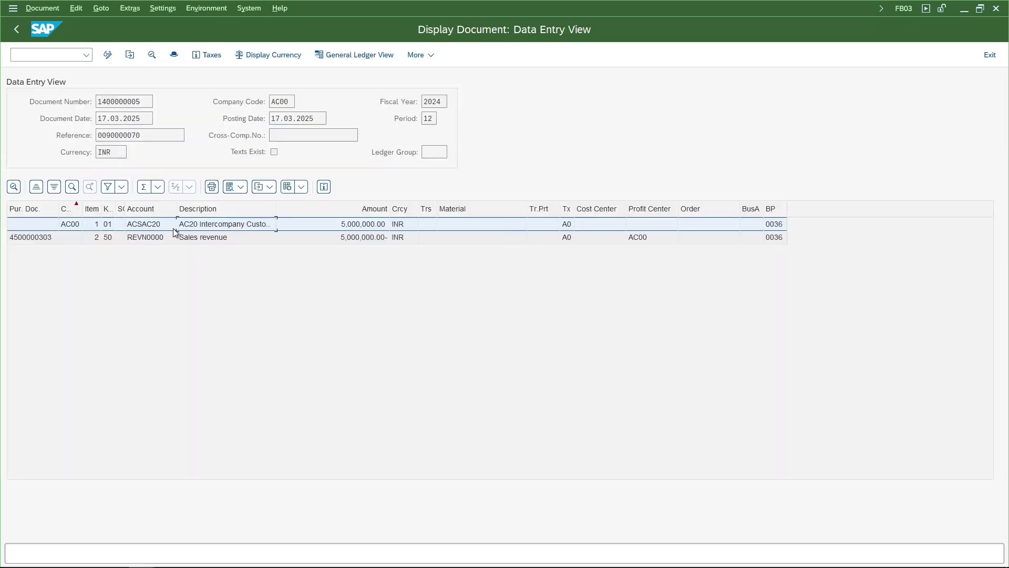
pyautogui.click(219, 242)
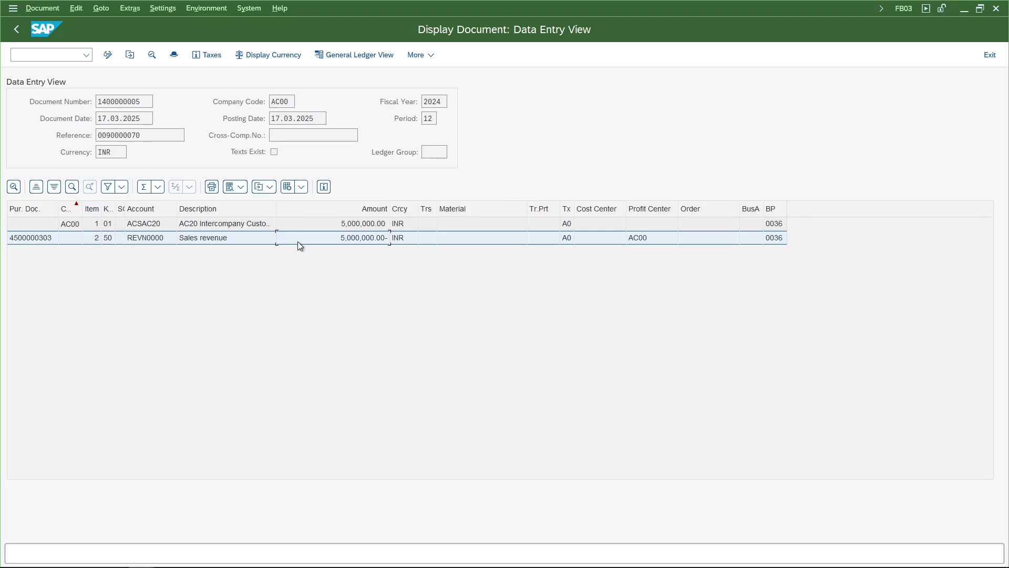
pyautogui.press('F3')
pyautogui.press('F3')
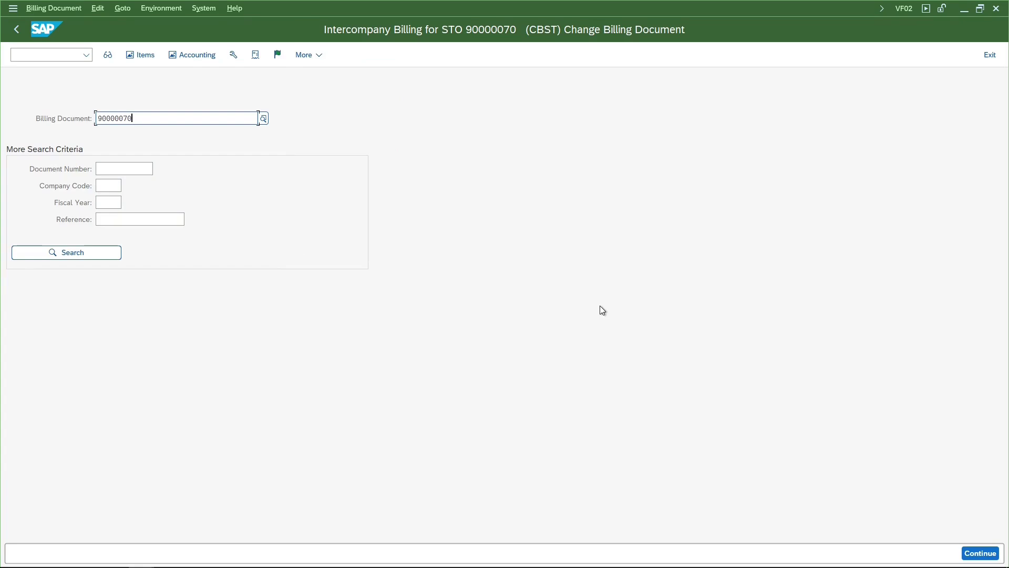
# Open the SAP Reference IMG in a new session via /oSPRO
pyautogui.click(69, 54)
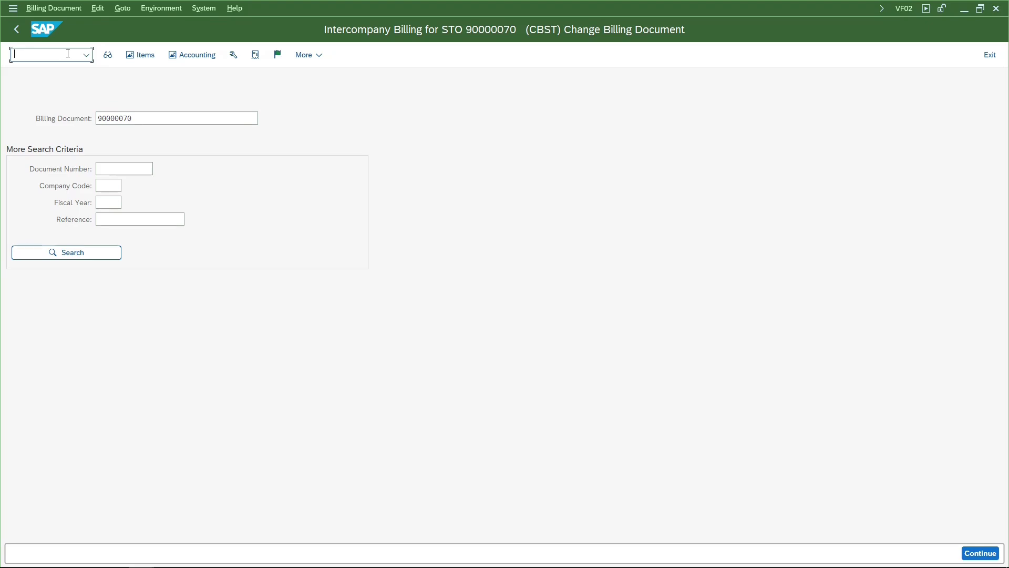
pyautogui.write('/ospro')
pyautogui.press('Return')
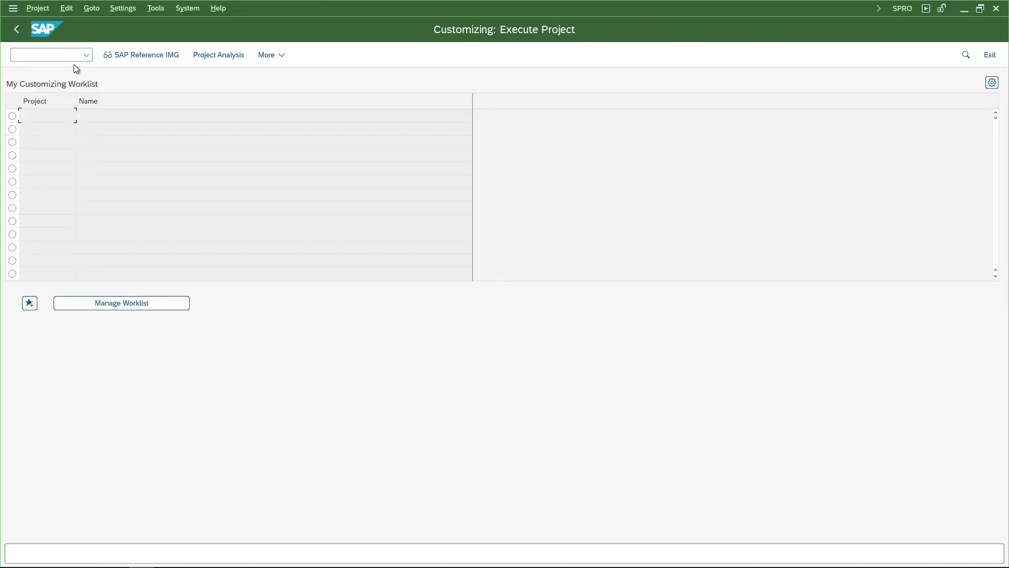
pyautogui.press('F5')
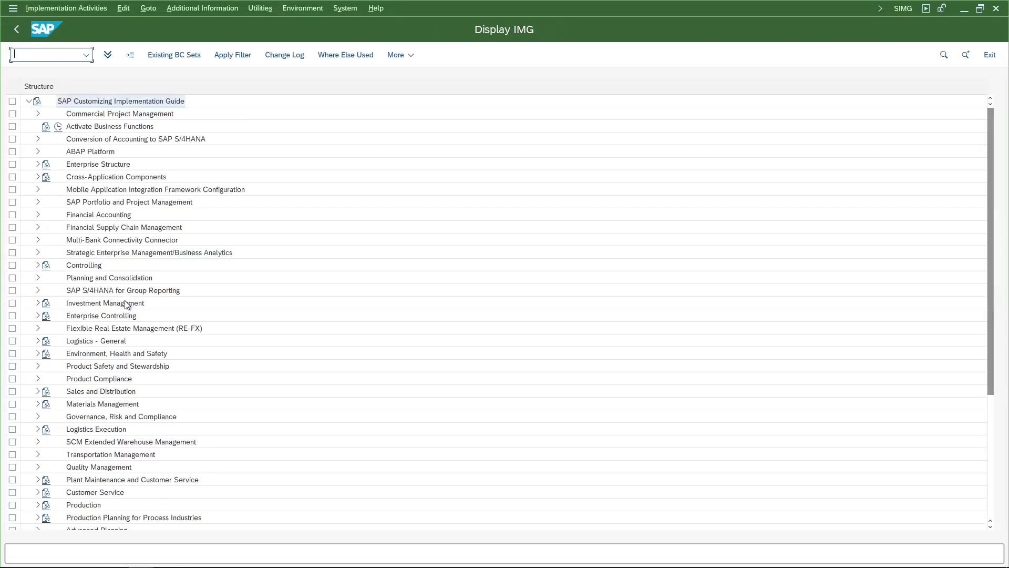
# Under Sales and Distribution > Billing > Intercompany Billing, run Automatic Posting To Supplier Account (SAP-EDI)'s Assign Supplier activity
pyautogui.click(83, 393)
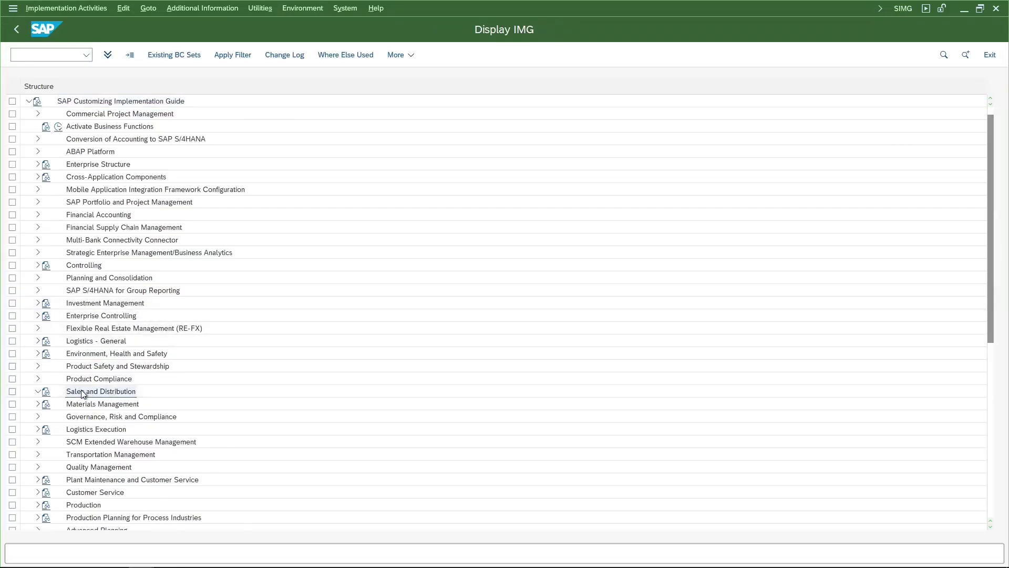
pyautogui.doubleClick(83, 392)
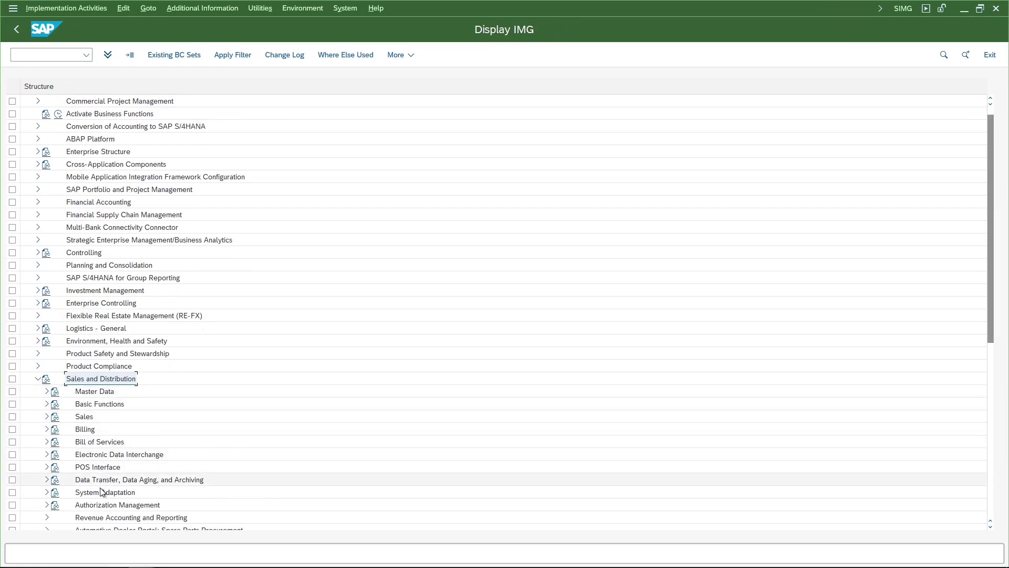
pyautogui.doubleClick(86, 430)
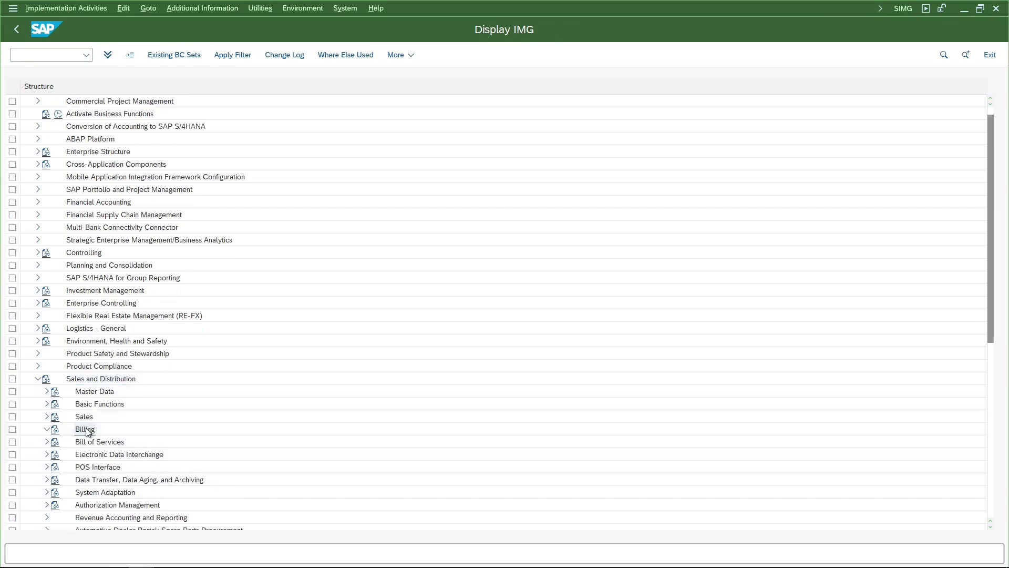
pyautogui.click(116, 469)
pyautogui.doubleClick(116, 469)
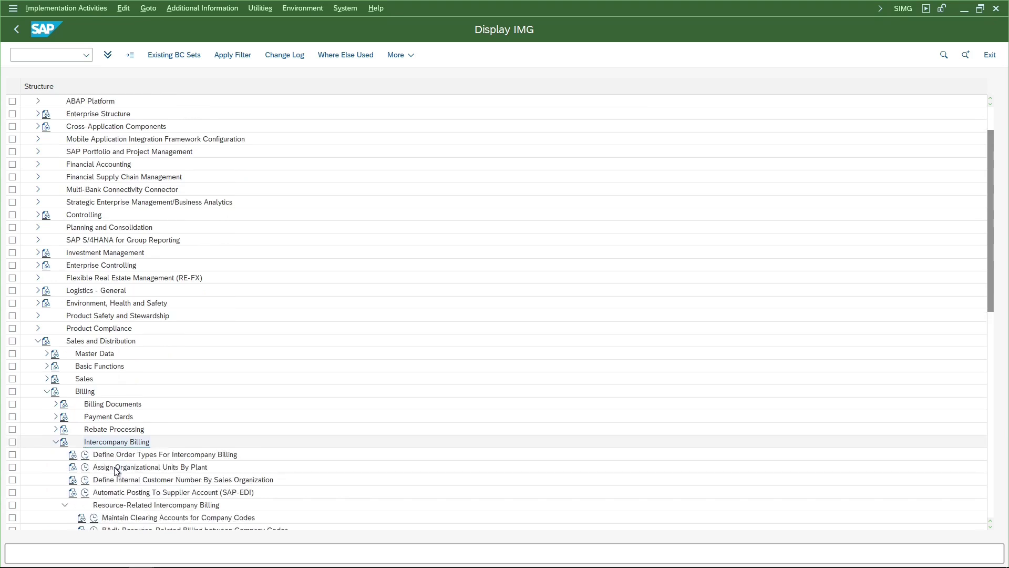
pyautogui.click(117, 493)
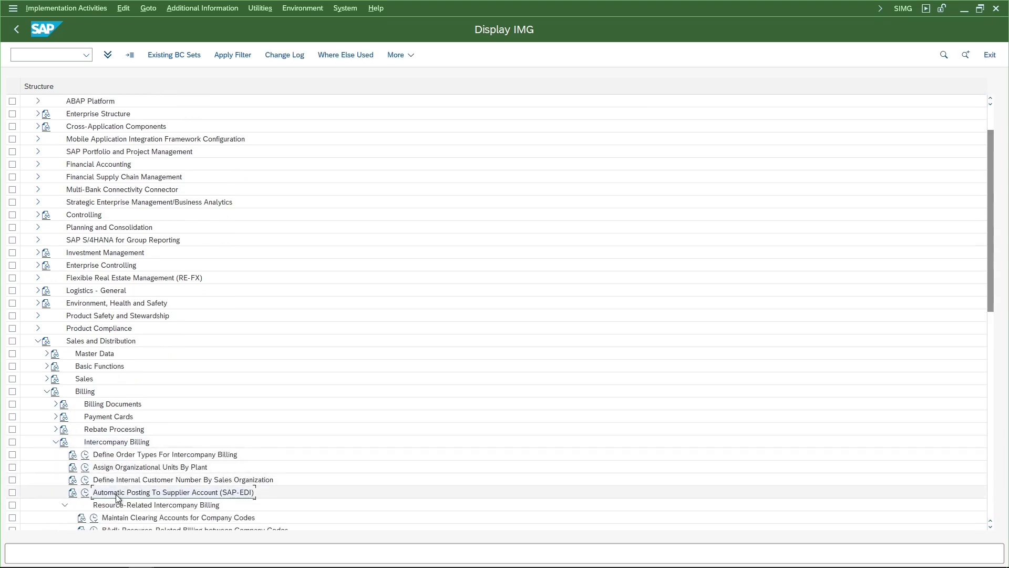
pyautogui.click(85, 493)
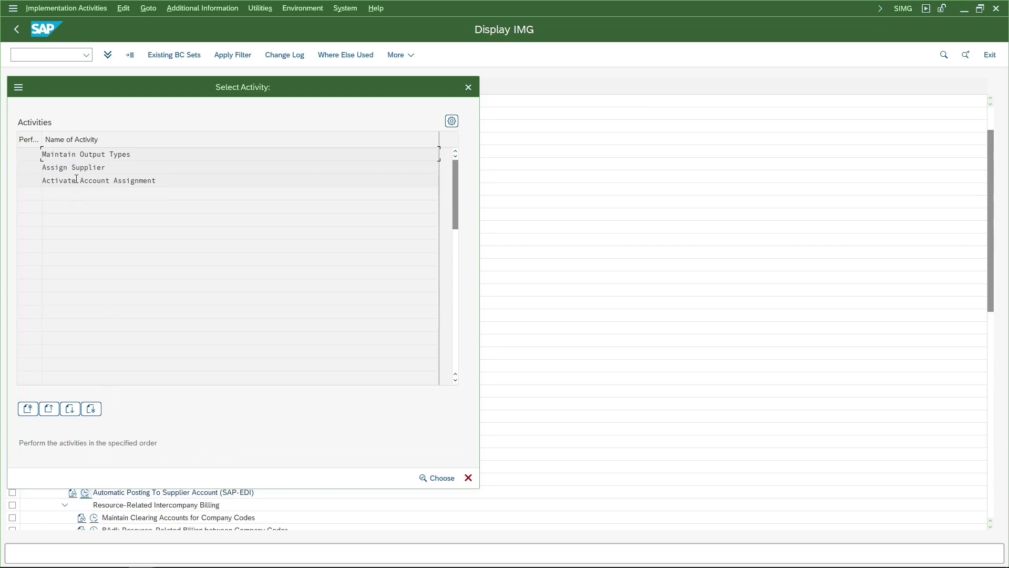
pyautogui.doubleClick(78, 172)
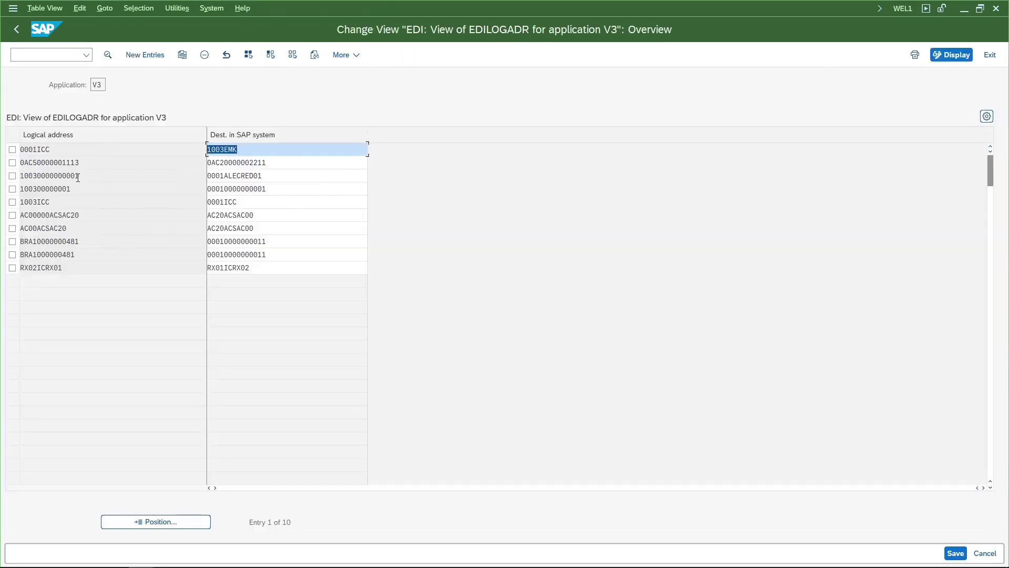
# Inspect logical address AC00000ACSAC20 and its company code AC20 destination
pyautogui.doubleClick(70, 217)
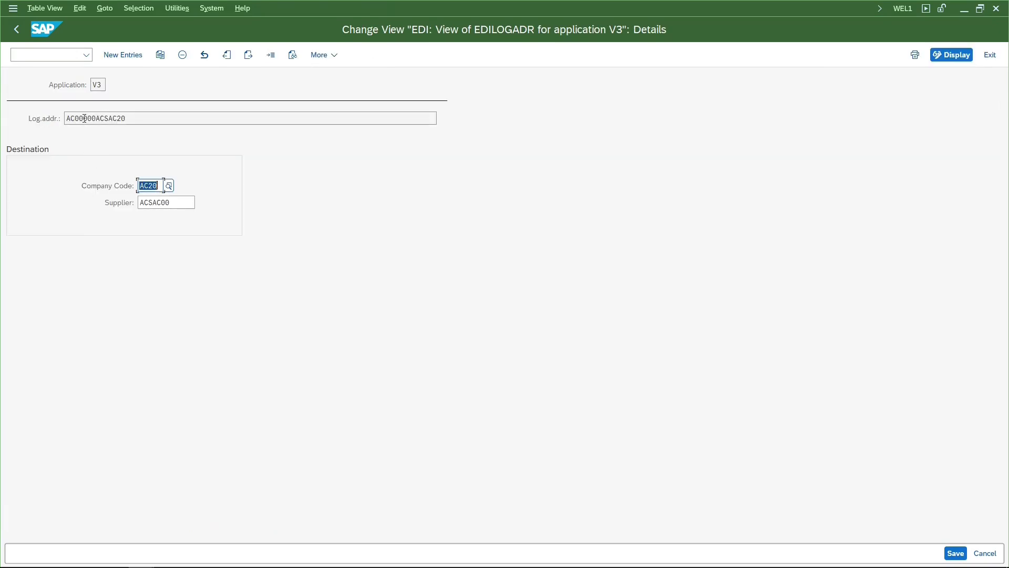
pyautogui.moveTo(84, 118); pyautogui.dragTo(64, 119)
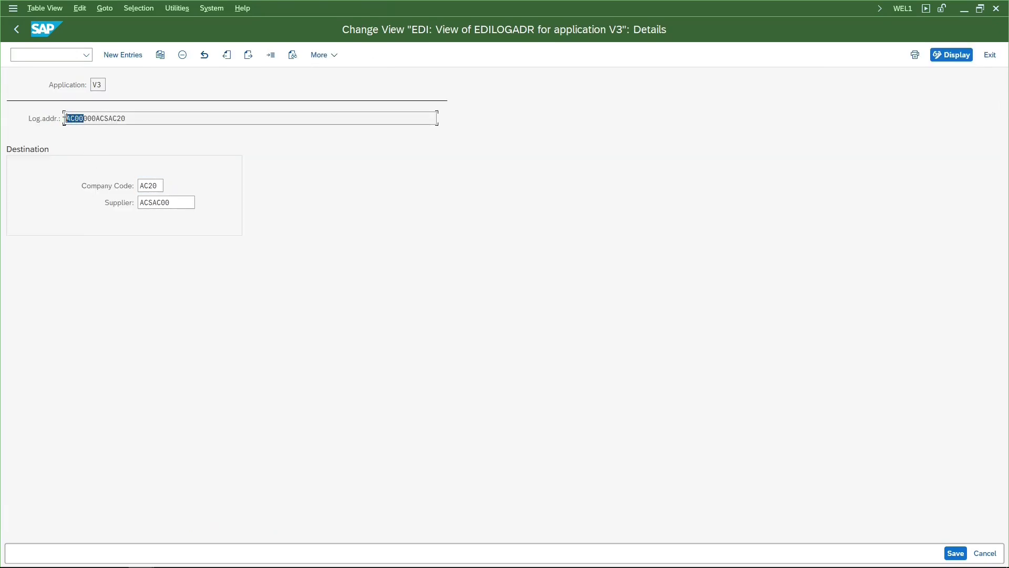
pyautogui.moveTo(131, 118); pyautogui.dragTo(85, 122)
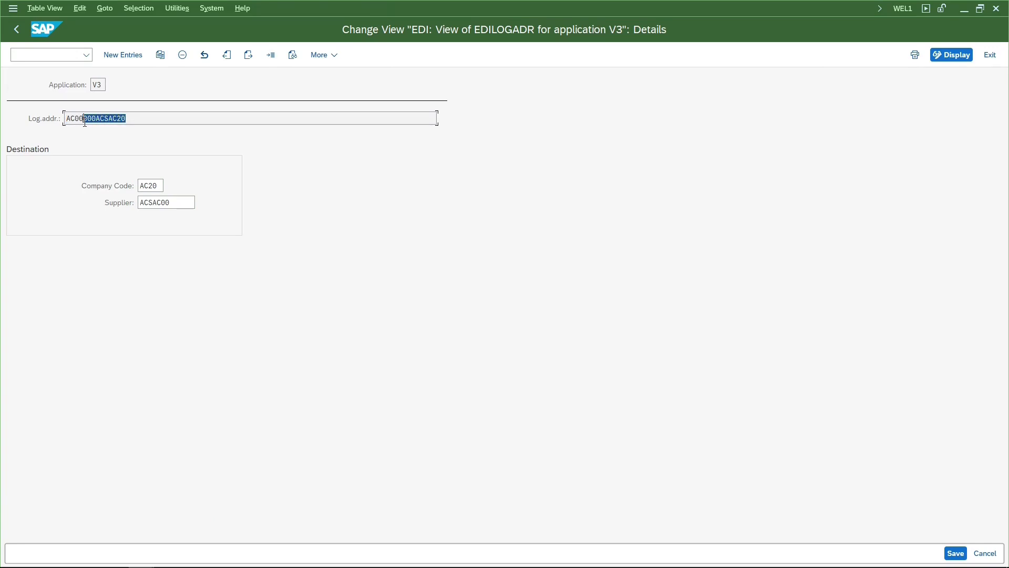
pyautogui.moveTo(140, 185); pyautogui.dragTo(137, 205)
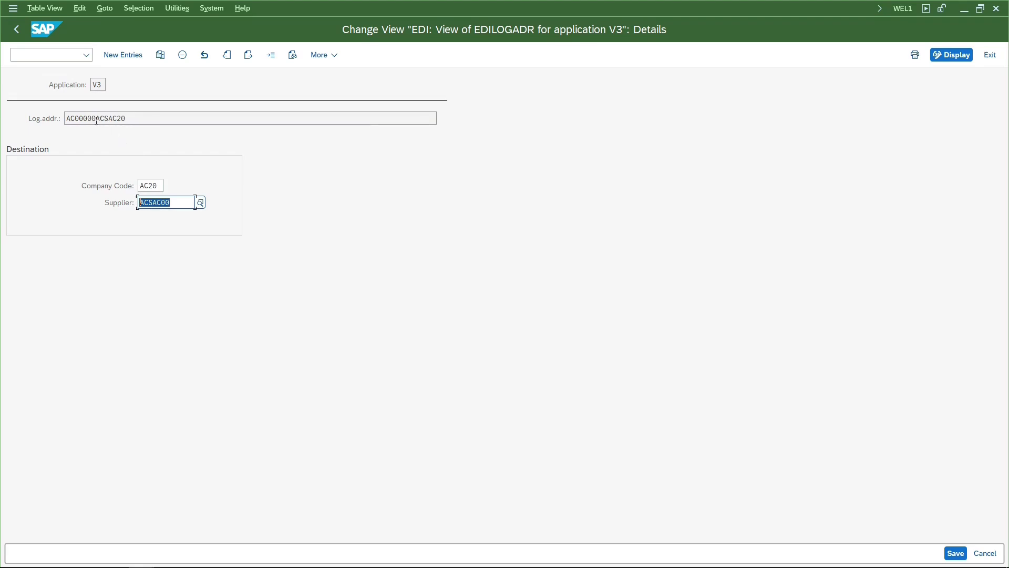
pyautogui.moveTo(97, 120)
pyautogui.mouseDown()
pyautogui.moveTo(85, 118)
pyautogui.moveTo(97, 119)
pyautogui.mouseUp()
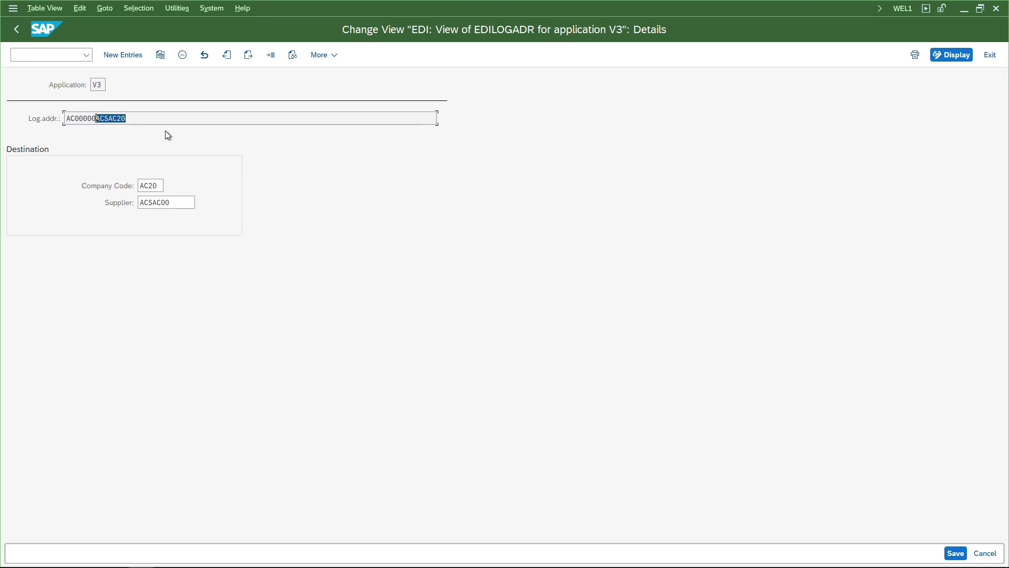
pyautogui.press('F3')
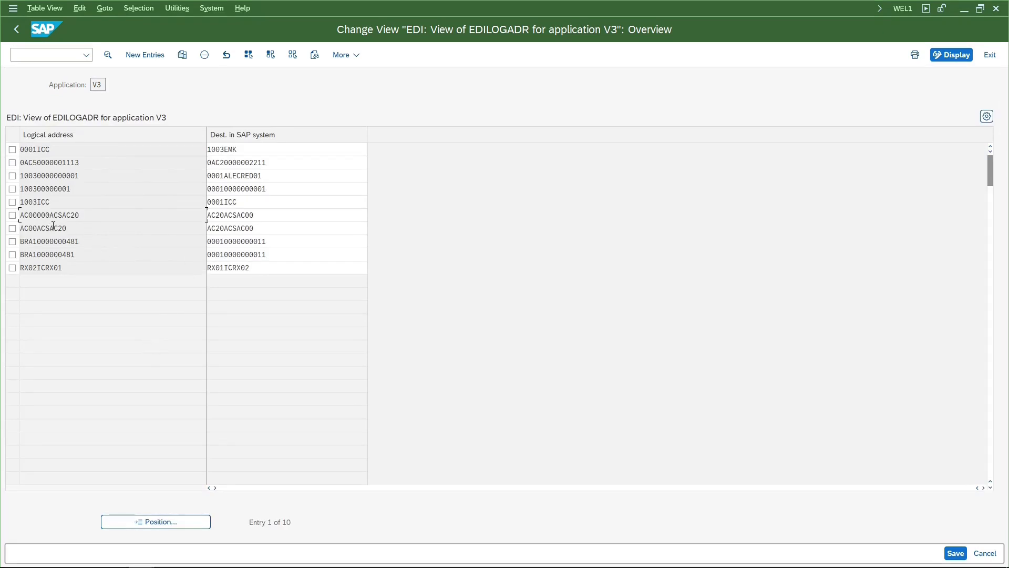
# Delete the AC00000ACSAC20 logical-address entry
pyautogui.press('Up')
pyautogui.moveTo(74, 227); pyautogui.dragTo(21, 228)
pyautogui.click(13, 216)
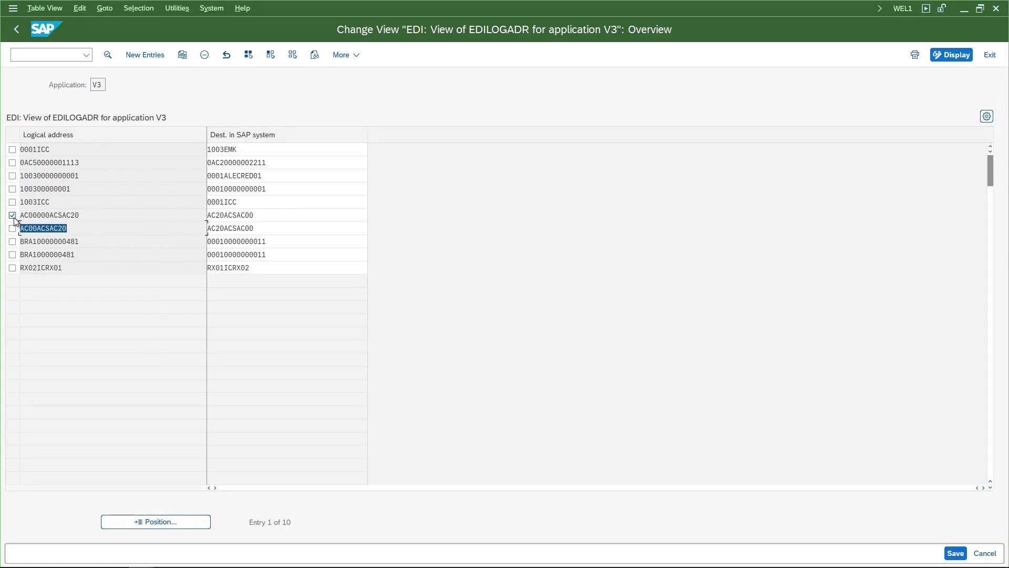
pyautogui.click(205, 55)
# Verify AC00ACSAC20 maps to supplier ACSAC00, then save under the customizing request
pyautogui.doubleClick(55, 212)
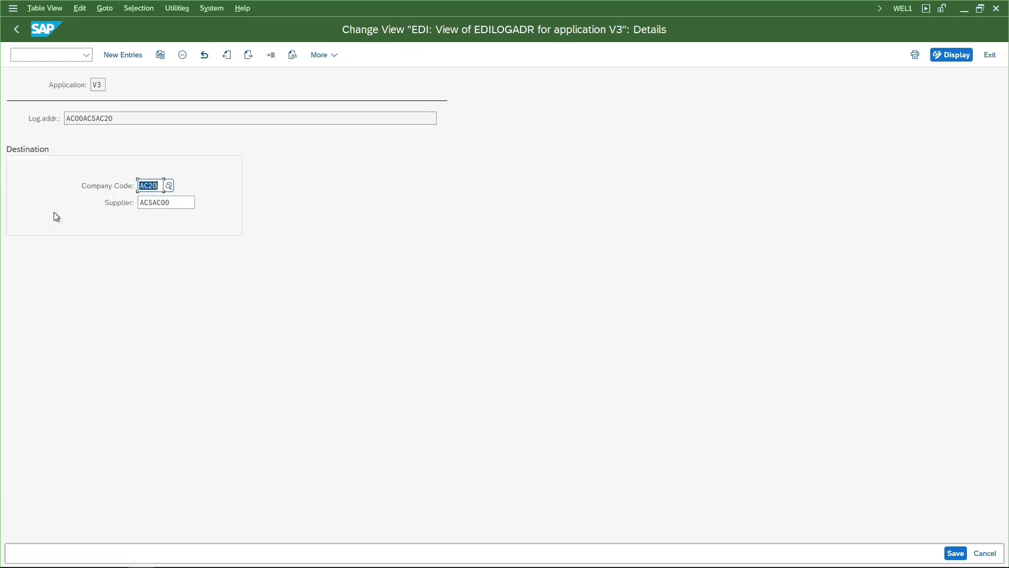
pyautogui.moveTo(83, 118)
pyautogui.mouseDown()
pyautogui.moveTo(65, 118)
pyautogui.moveTo(85, 119)
pyautogui.mouseUp()
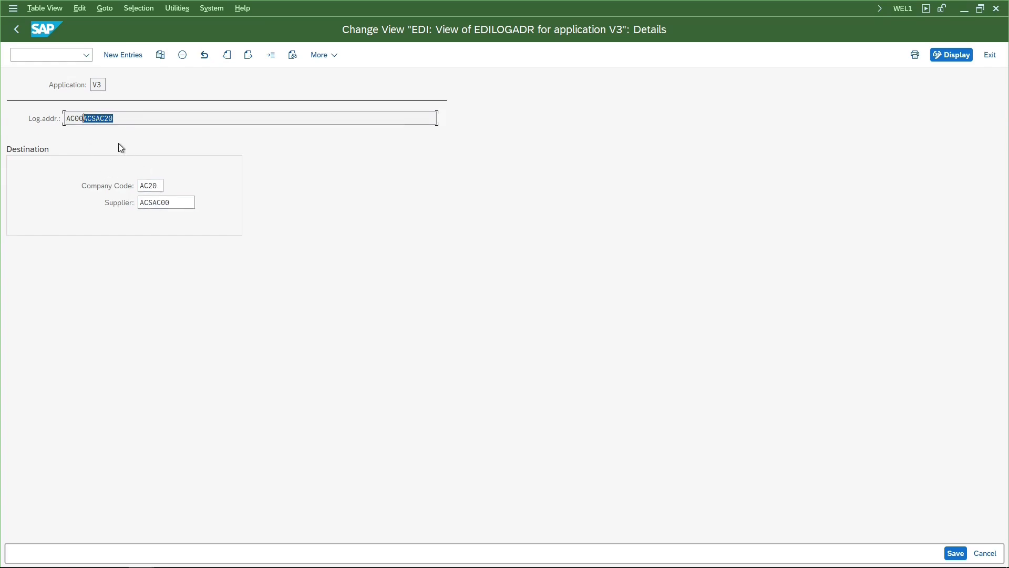
pyautogui.moveTo(161, 186); pyautogui.dragTo(108, 217)
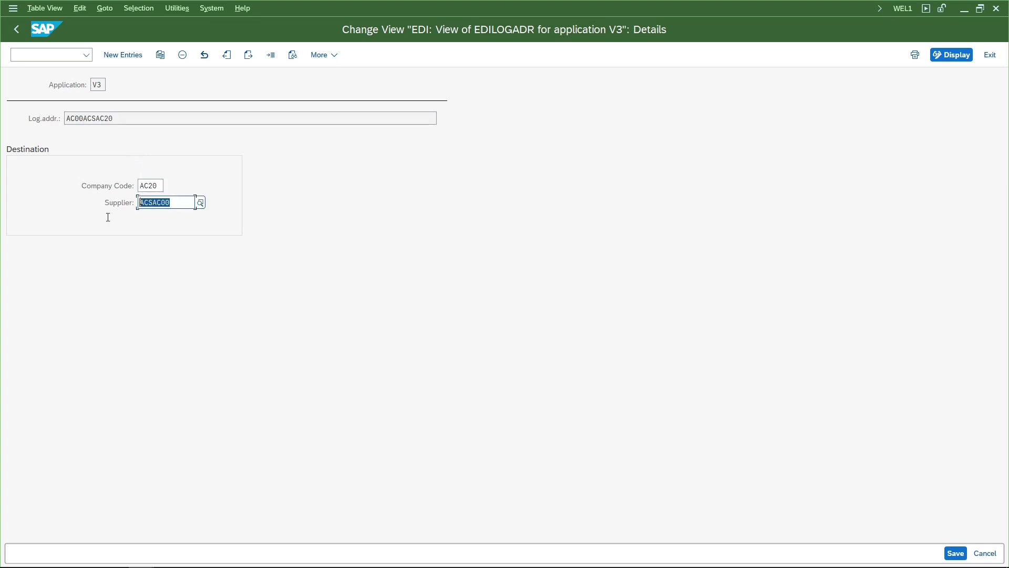
pyautogui.hotkey('ctrl', 's')
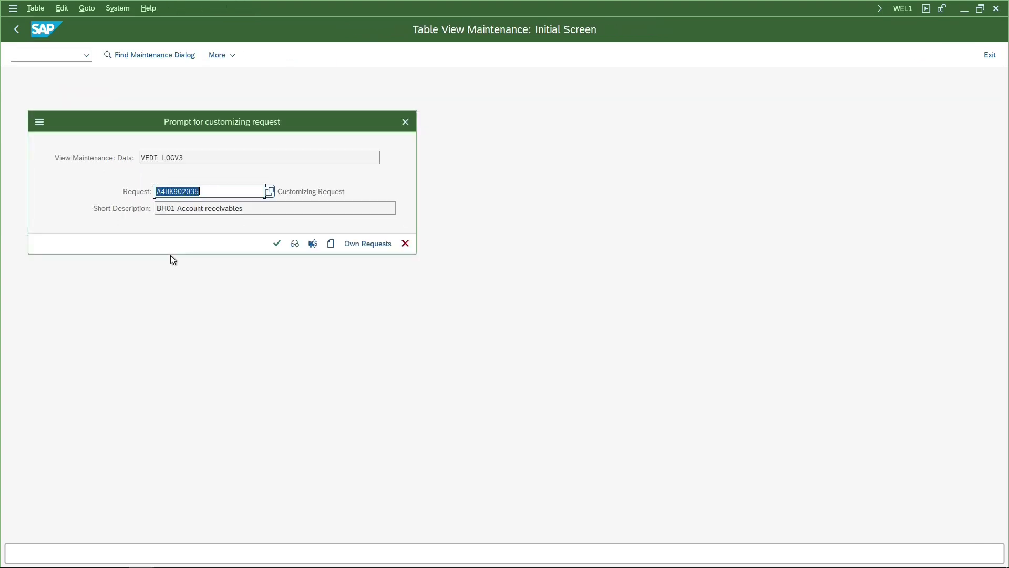
pyautogui.press('Return')
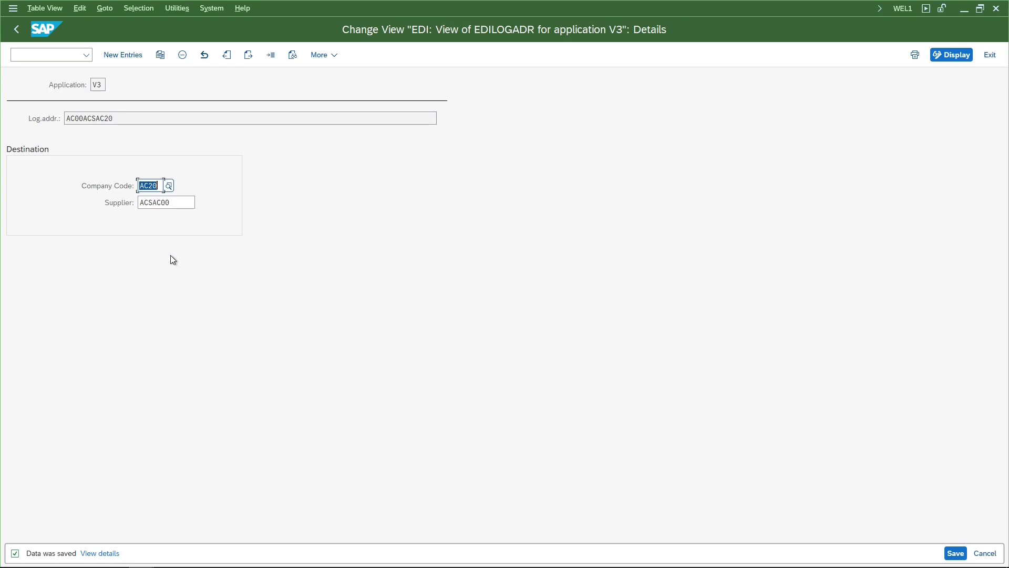
pyautogui.hotkey('alt', 'Tab')
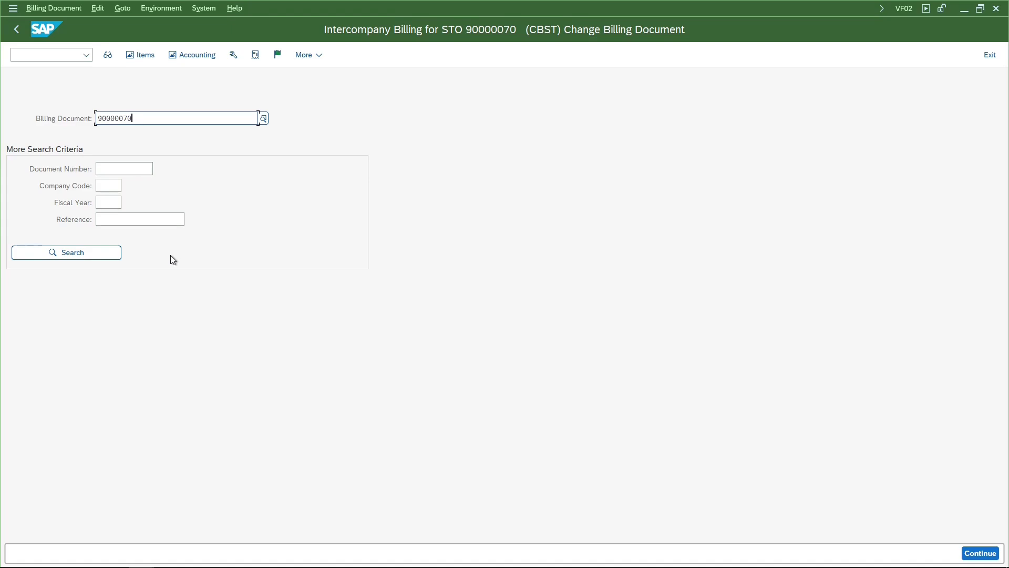
# Open billing 90000070's outputs and show the RD04 EDI output's processing log
pyautogui.press('Return')
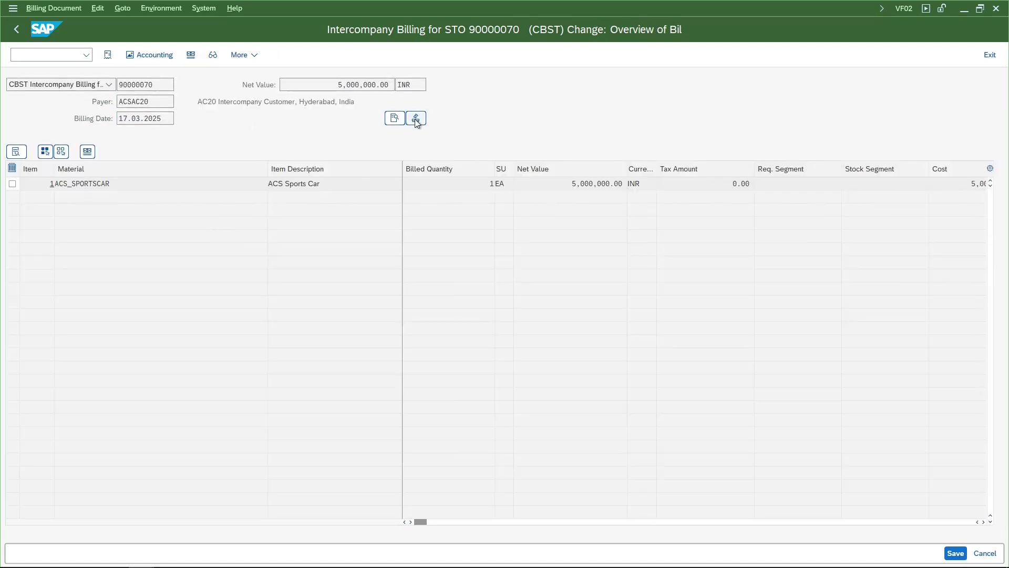
pyautogui.click(416, 120)
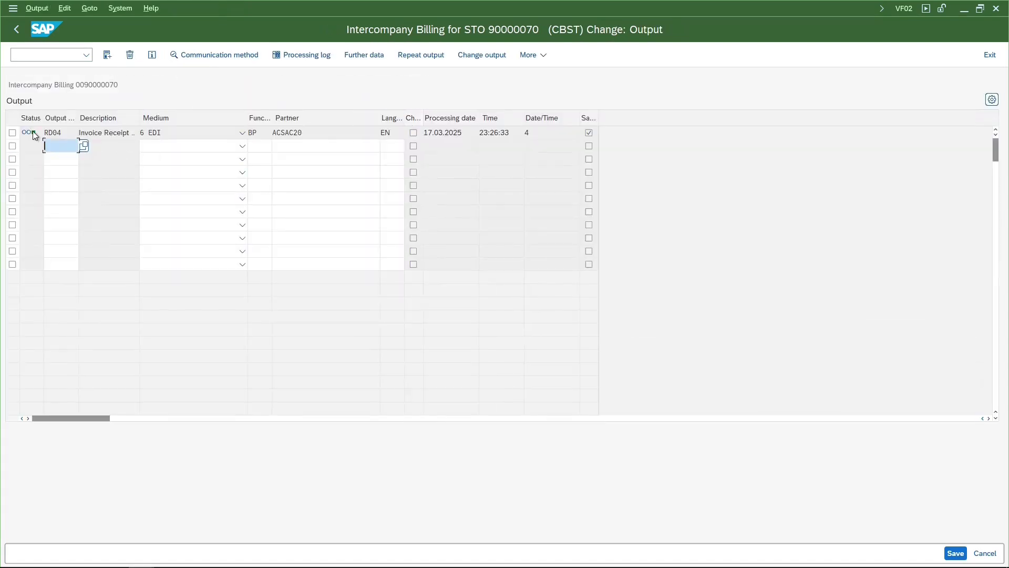
pyautogui.click(46, 133)
pyautogui.click(66, 133)
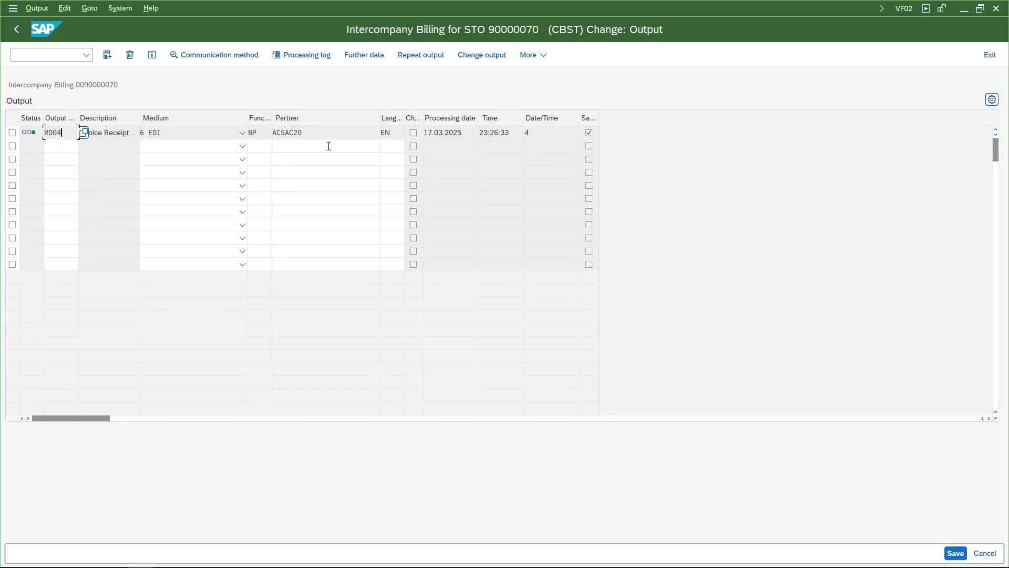
pyautogui.click(316, 135)
pyautogui.press('Return')
pyautogui.click(12, 132)
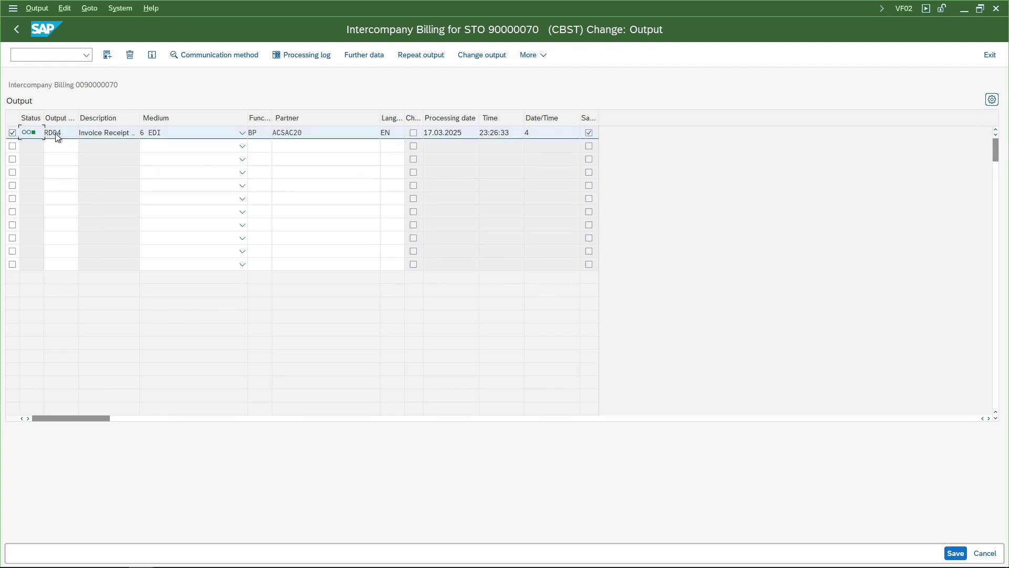
pyautogui.click(292, 56)
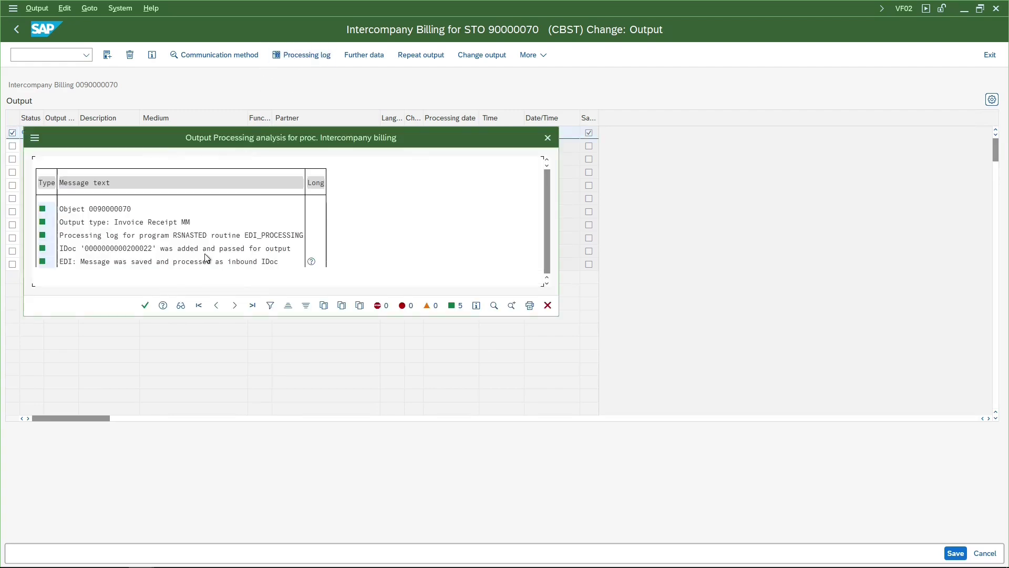
# Copy IDoc number 200022 from the log, close it, and start WE02
pyautogui.click(115, 248)
pyautogui.moveTo(156, 249); pyautogui.dragTo(123, 249)
pyautogui.hotkey('ctrl', 'c')
pyautogui.click(145, 306)
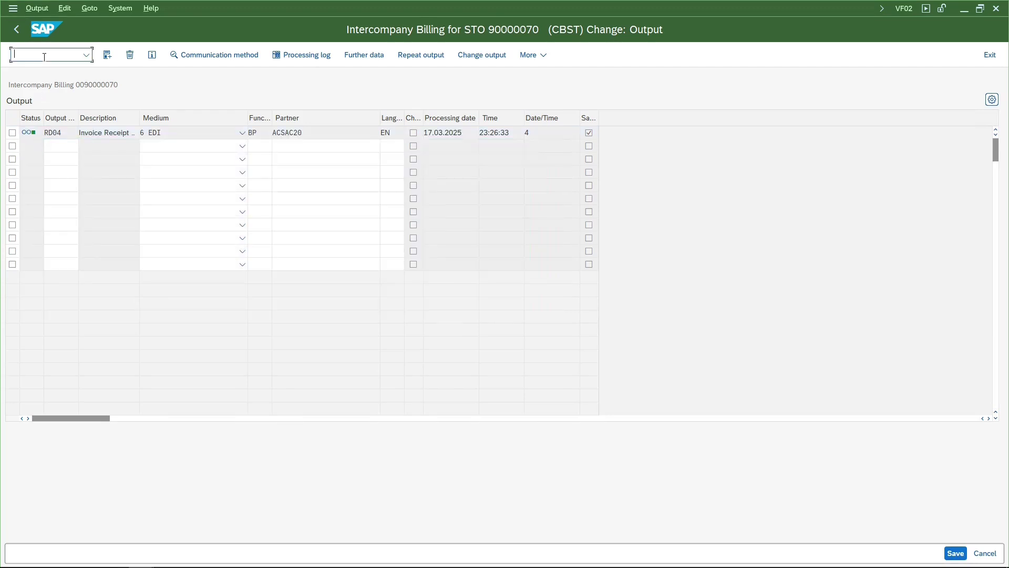
pyautogui.write('/nwe02')
pyautogui.press('Return')
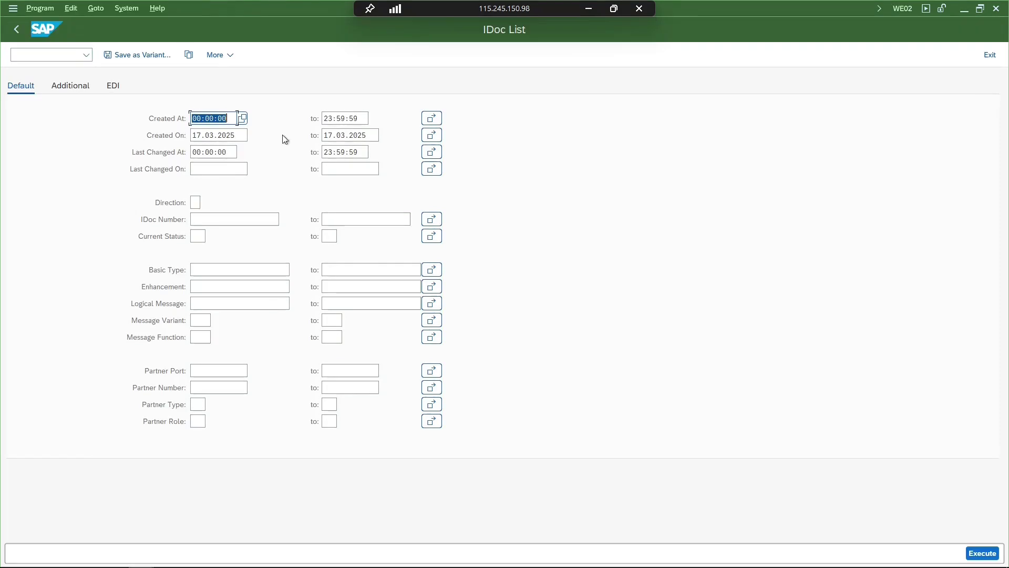
# Recheck the IDoc number in the RD04 output processing log
pyautogui.click(214, 219)
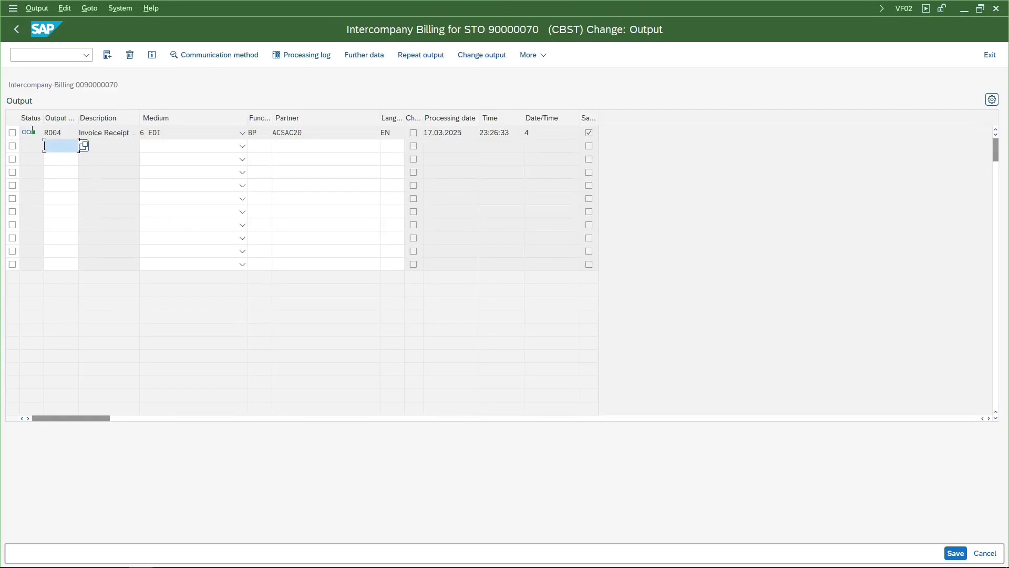
pyautogui.click(12, 132)
pyautogui.click(301, 55)
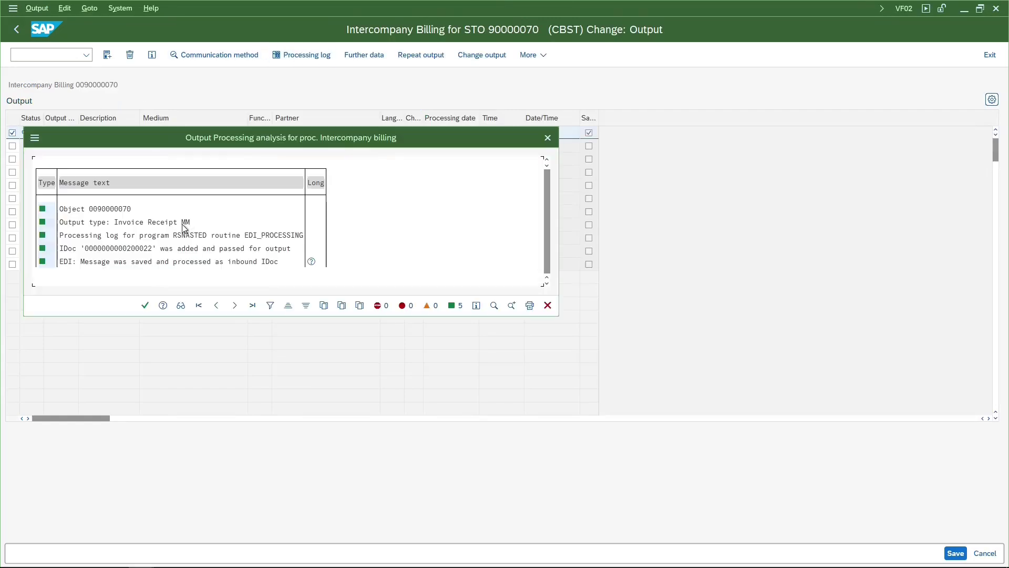
pyautogui.press('Escape')
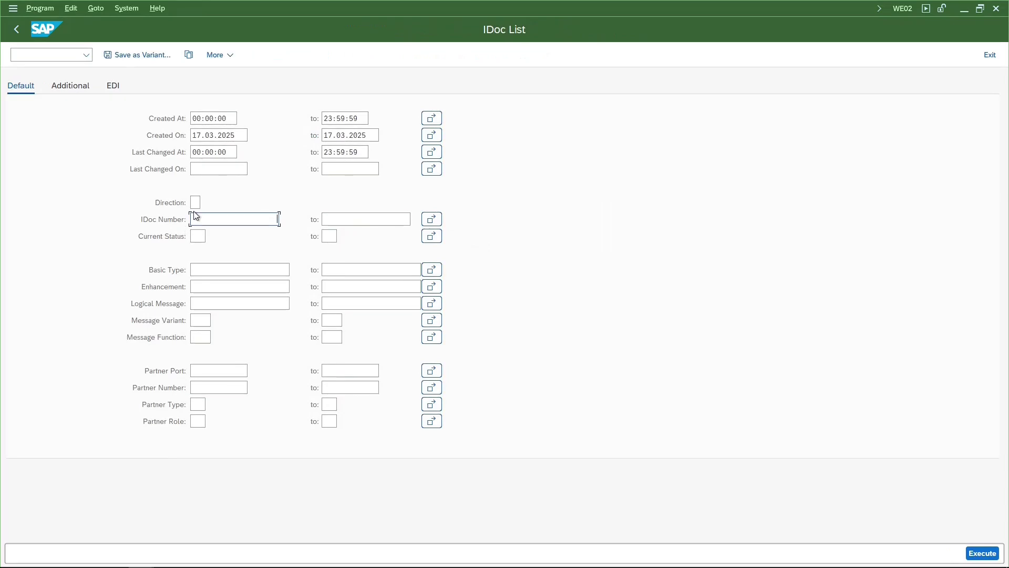
# Display IDoc 200022 and expand its status records to the status 51 error
pyautogui.write('200022')
pyautogui.press('F8')
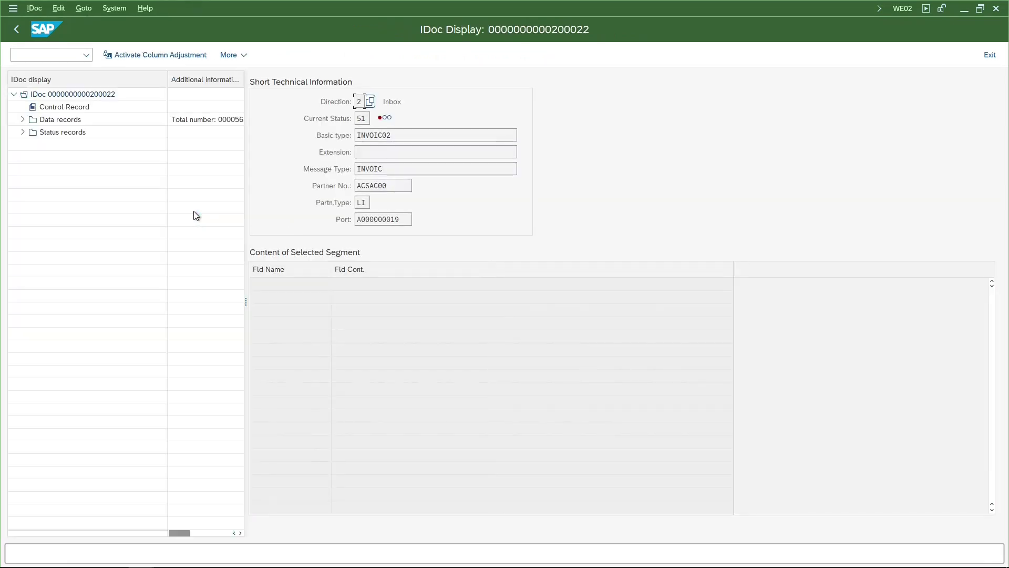
pyautogui.click(379, 120)
pyautogui.click(383, 119)
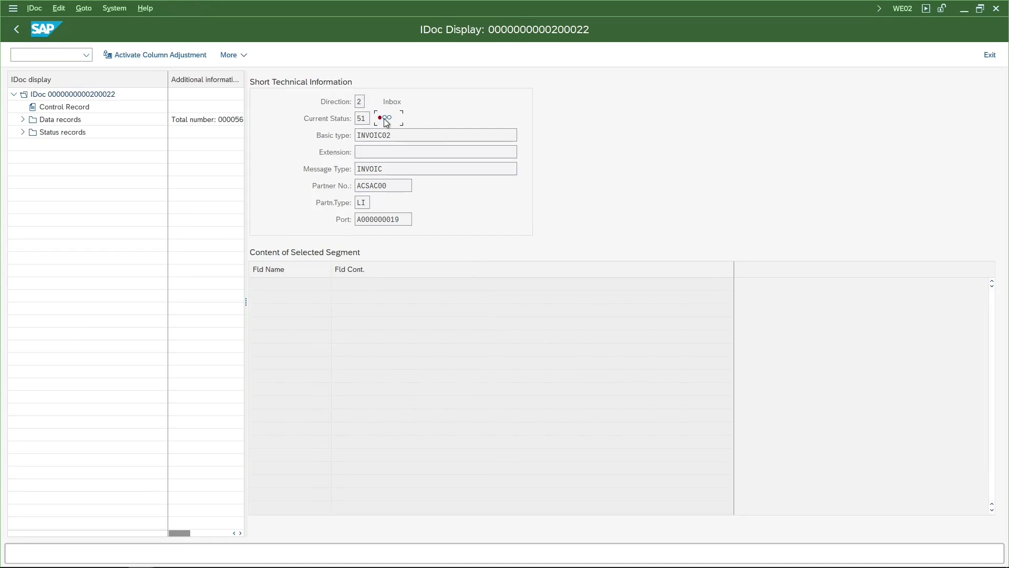
pyautogui.click(22, 133)
pyautogui.click(31, 145)
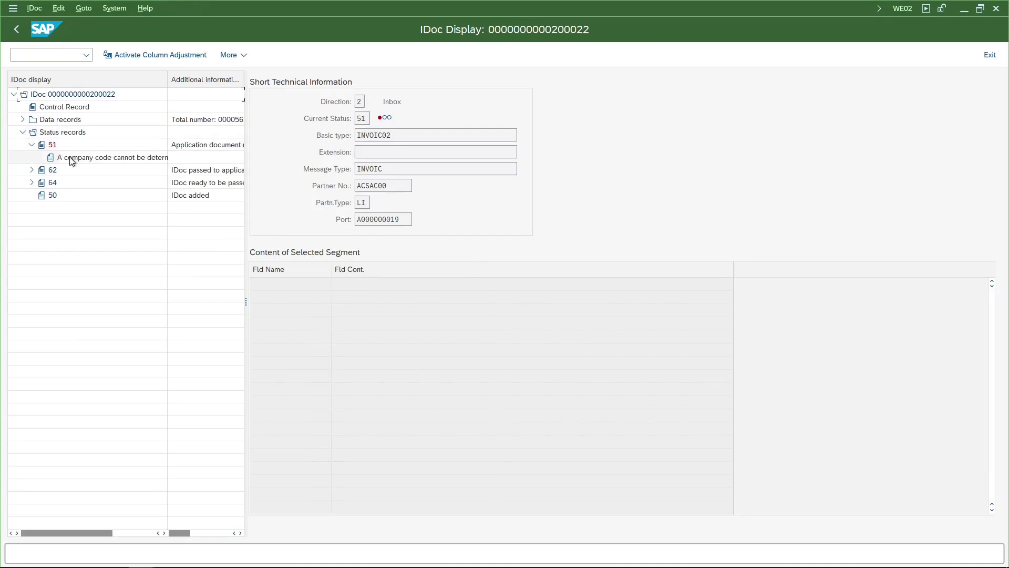
# Read message FD006's long text about supplier ACSAC00 type LI and follow its link to EDI invoice name assignment
pyautogui.doubleClick(89, 159)
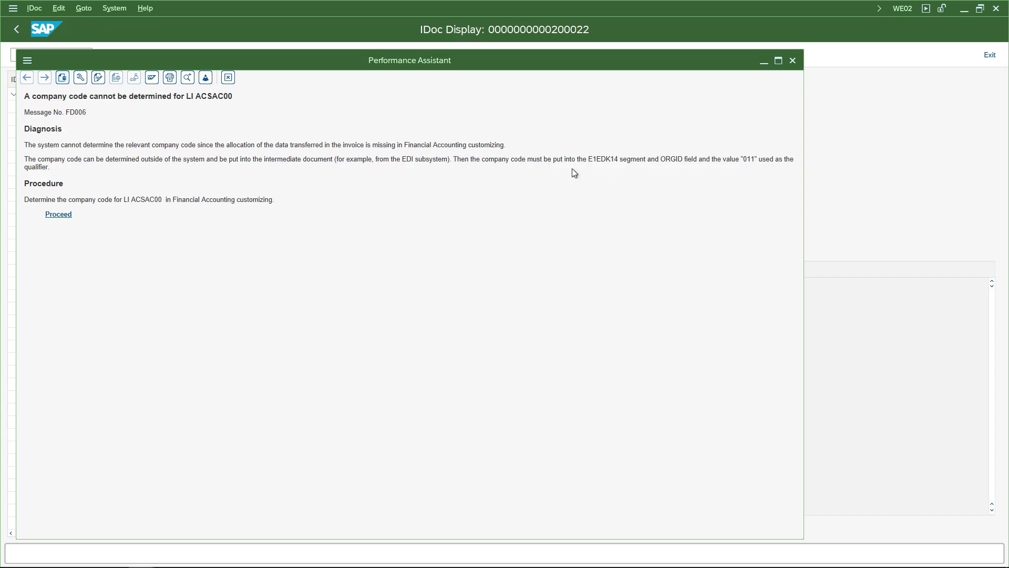
pyautogui.doubleClick(124, 199)
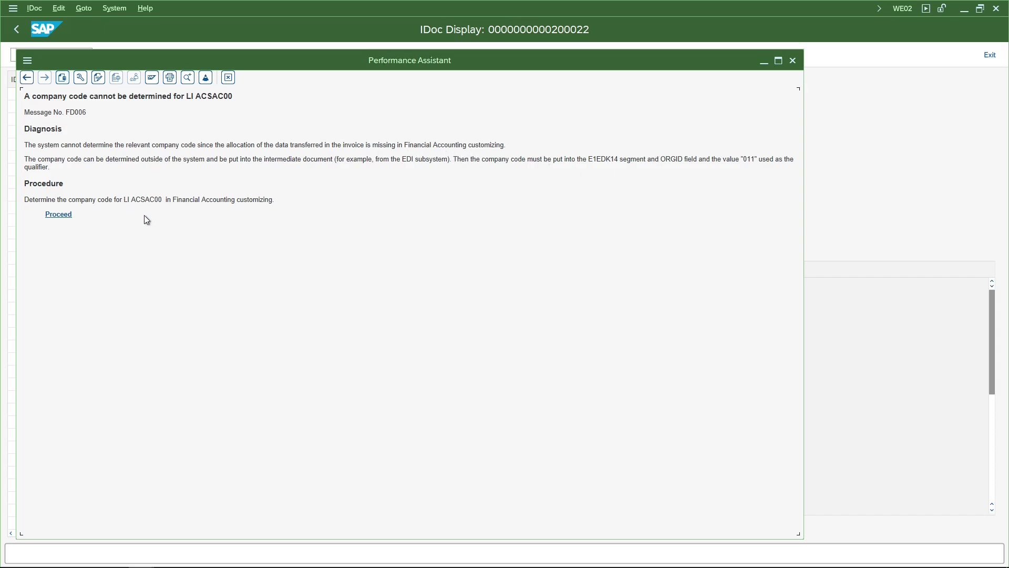
pyautogui.moveTo(165, 199); pyautogui.dragTo(134, 202)
pyautogui.click(74, 224)
pyautogui.click(59, 216)
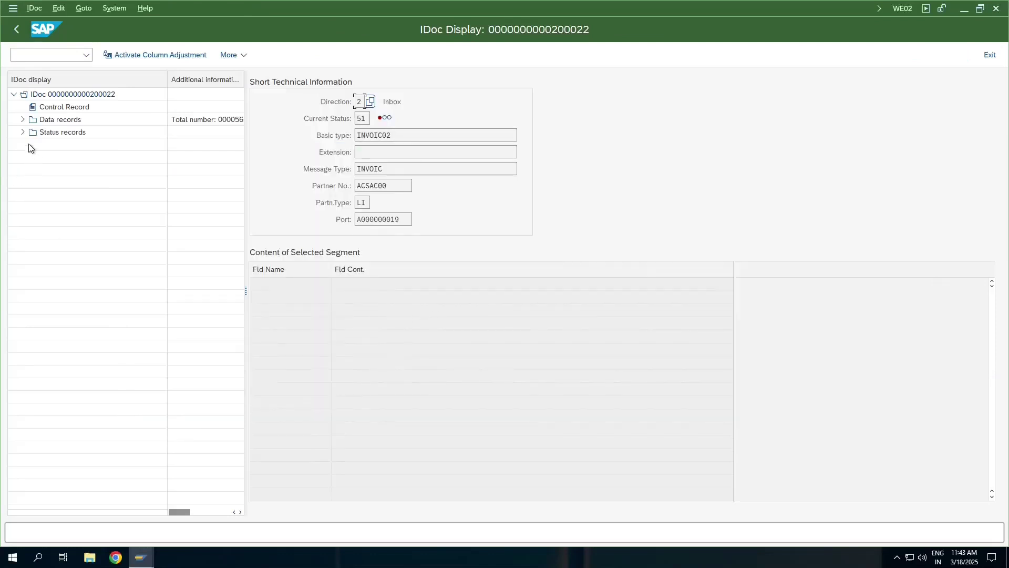
# Expand the IDoc's status records, then open BD87 in a new session via /obd87
pyautogui.click(21, 133)
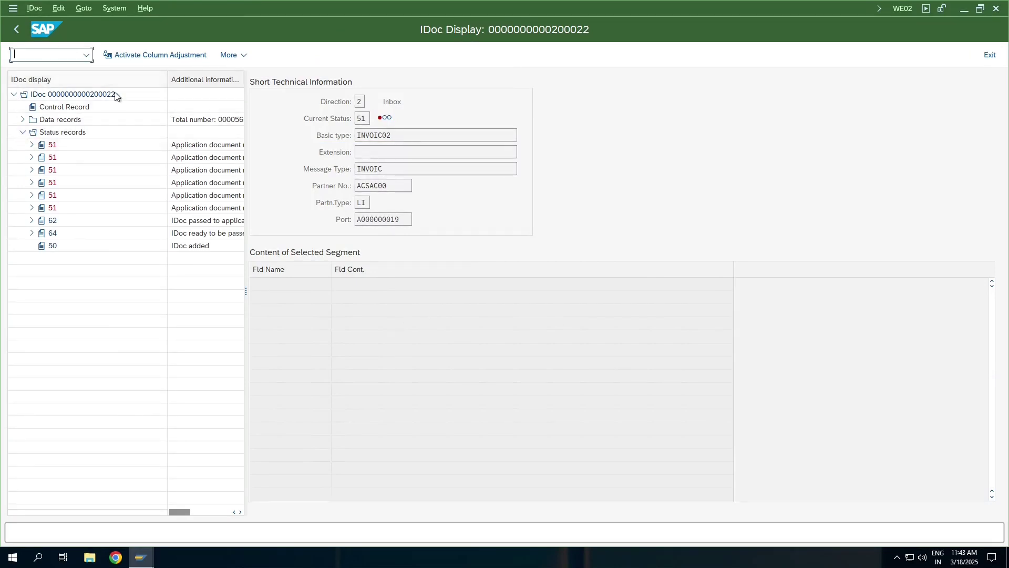
pyautogui.hotkey('ctrl', '/')
pyautogui.write('/ob')
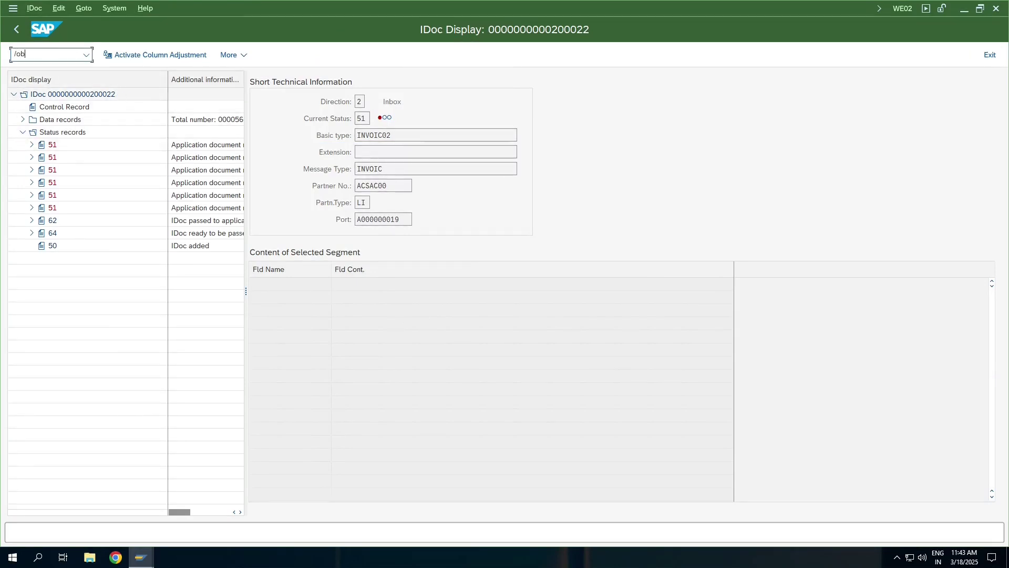
pyautogui.write('d87')
pyautogui.press('Return')
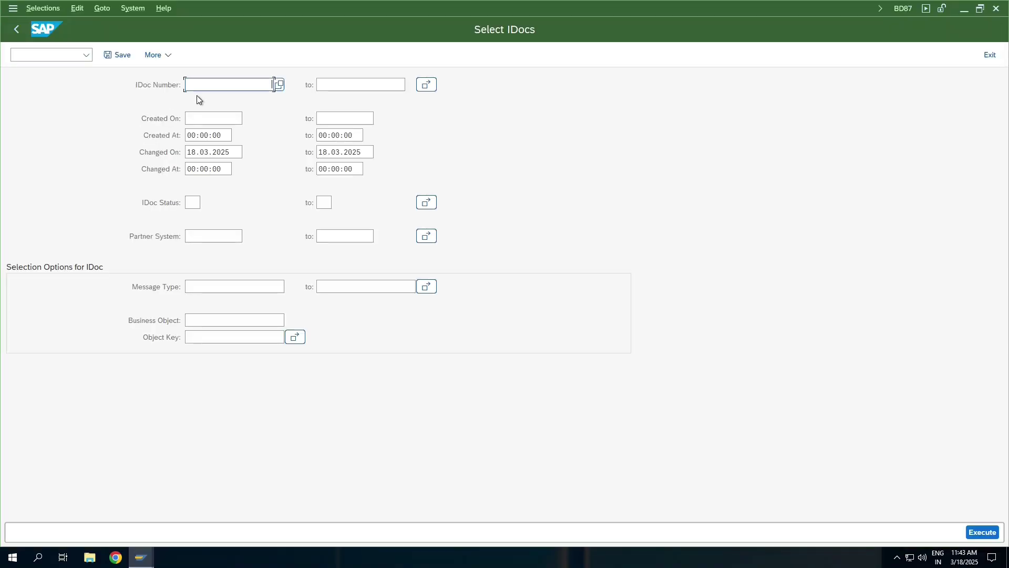
# Select IDoc 200022 and set the changed-on range to 17.03.2025–18.03.2025
pyautogui.click(200, 89)
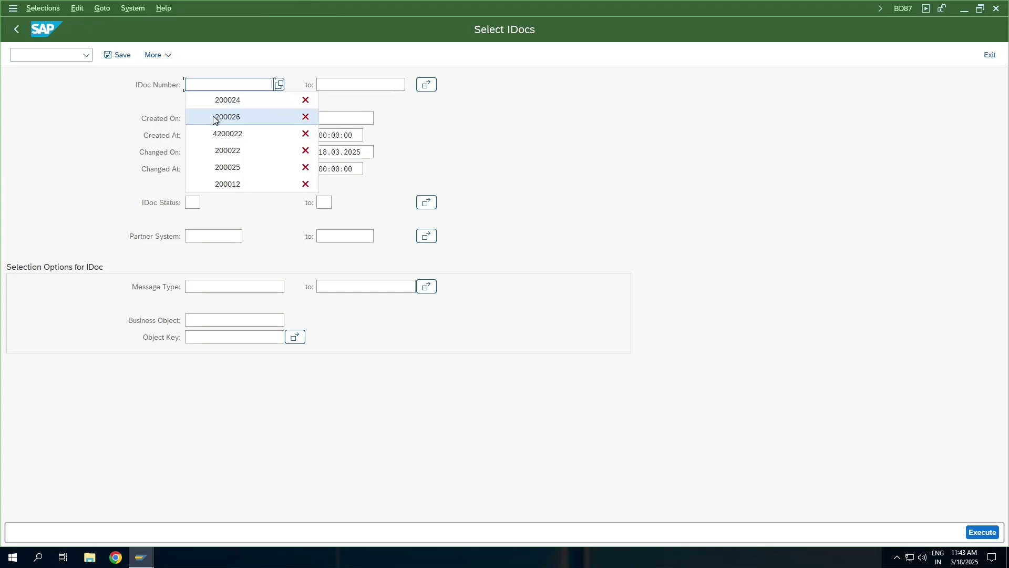
pyautogui.click(216, 151)
pyautogui.moveTo(245, 85); pyautogui.dragTo(285, 85)
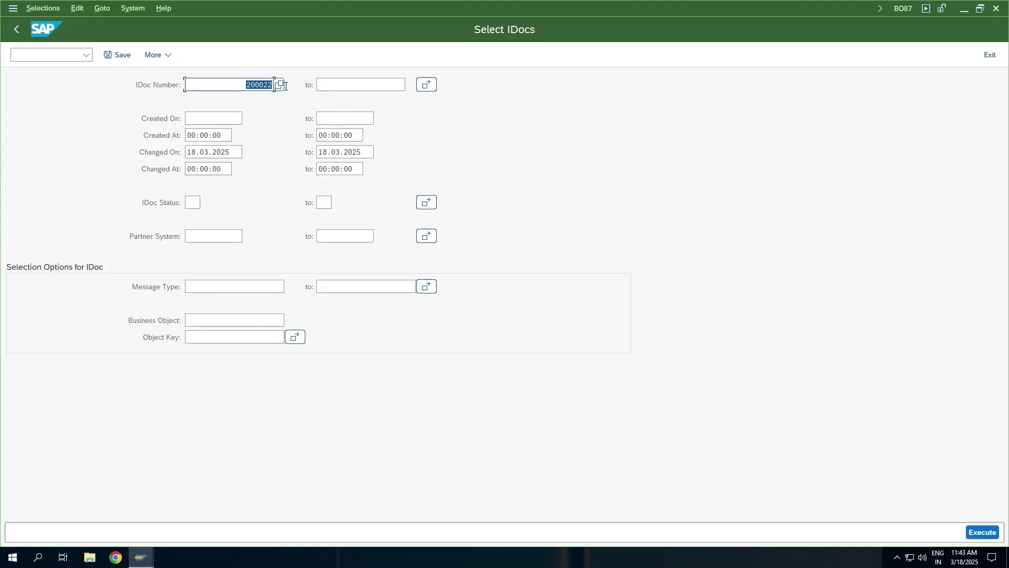
pyautogui.click(194, 152)
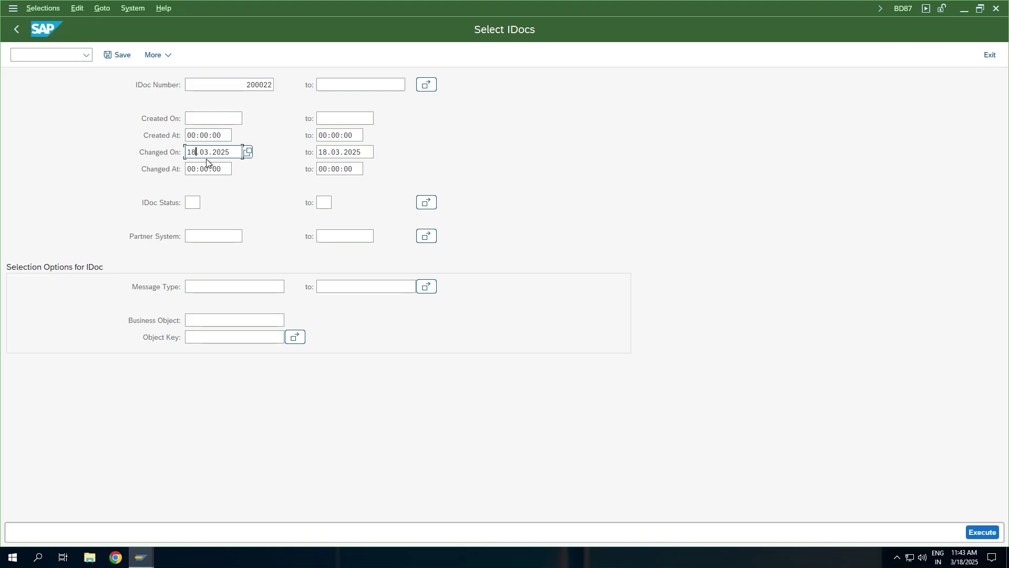
pyautogui.press('BackSpace')
pyautogui.write('7')
pyautogui.click(273, 84)
pyautogui.doubleClick(274, 84)
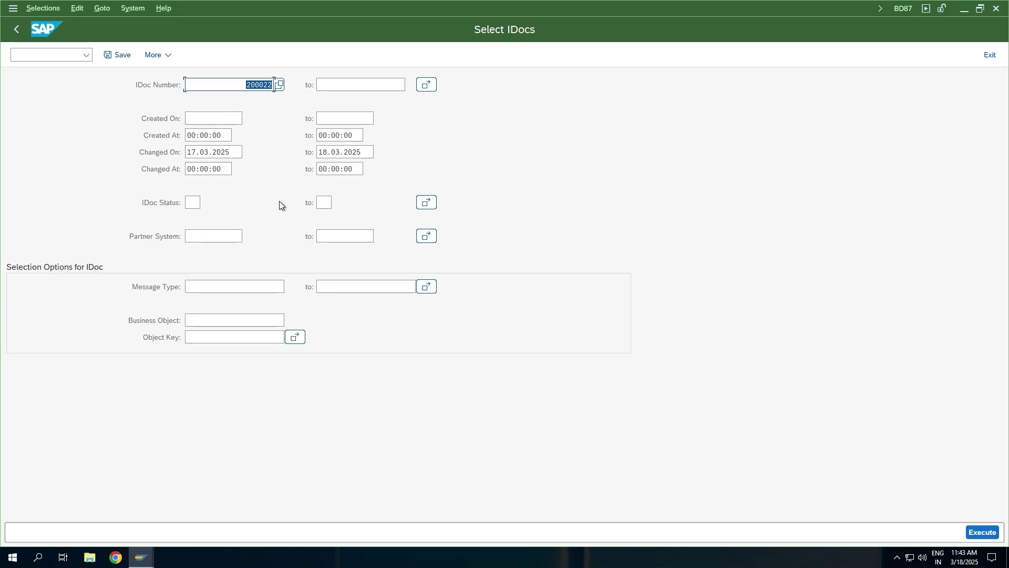
# Reprocess the unposted INVOIC IDoc and read its 'Enter Business Place' error long text
pyautogui.press('F8')
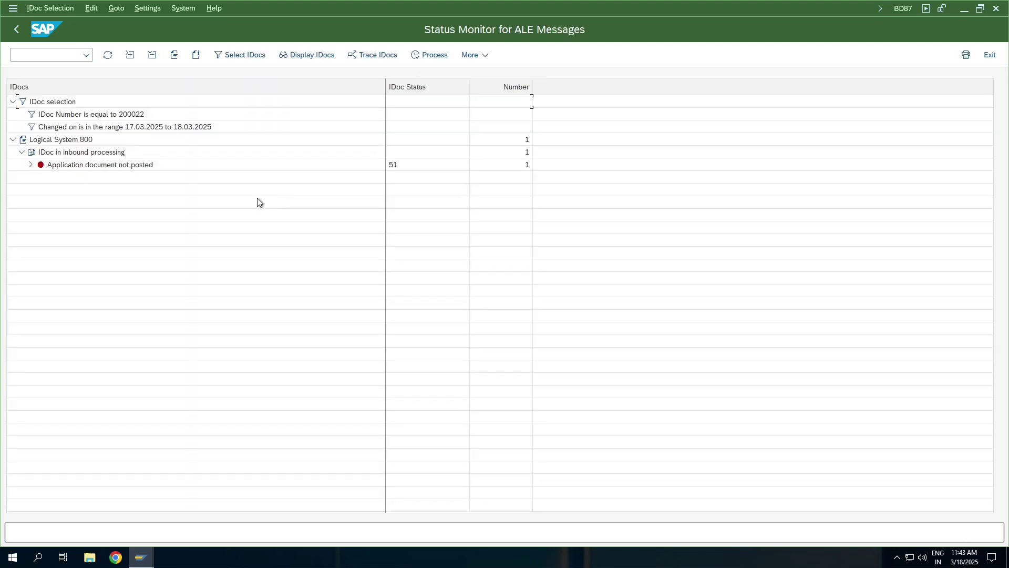
pyautogui.click(68, 165)
pyautogui.click(30, 165)
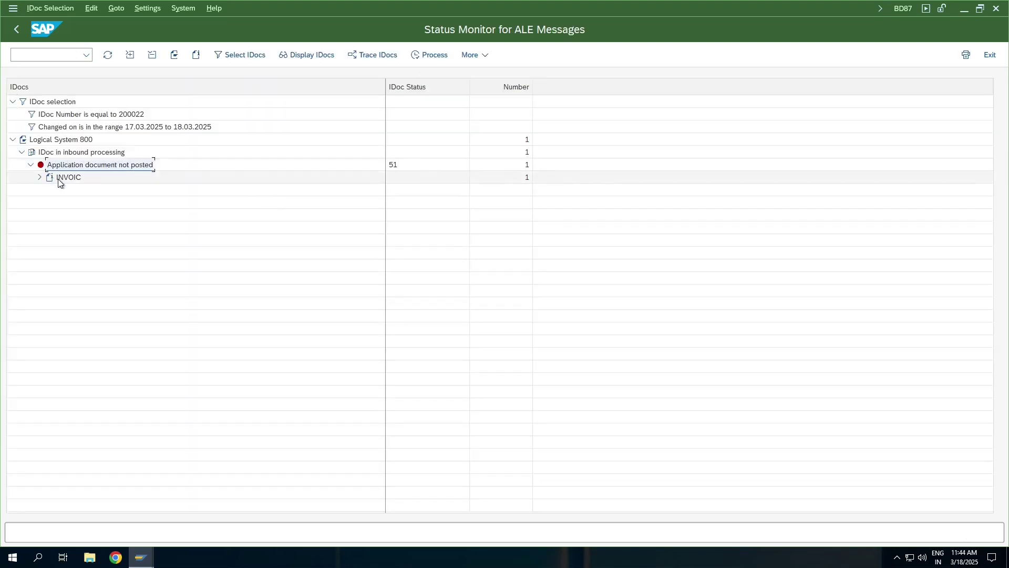
pyautogui.click(426, 60)
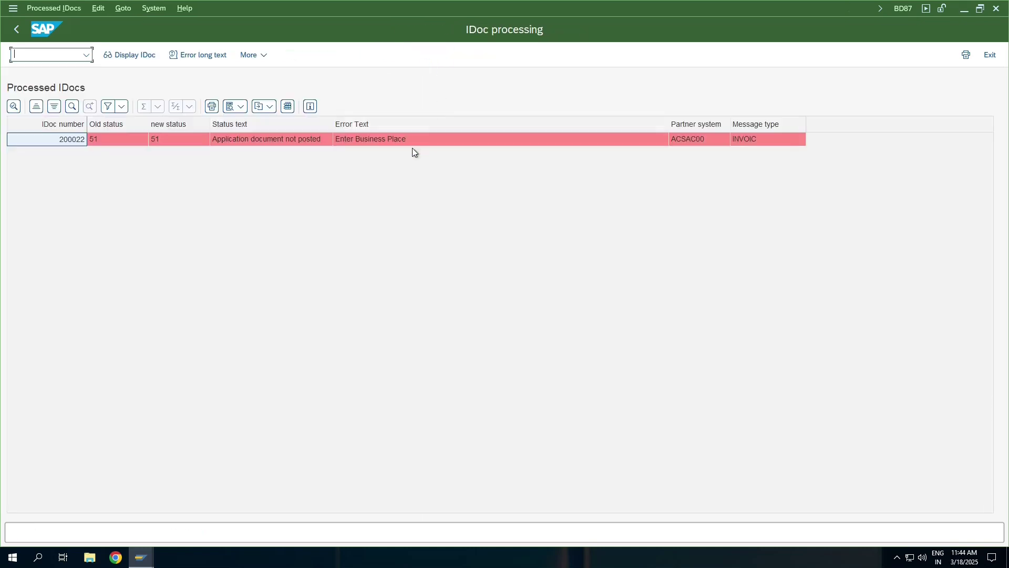
pyautogui.click(369, 140)
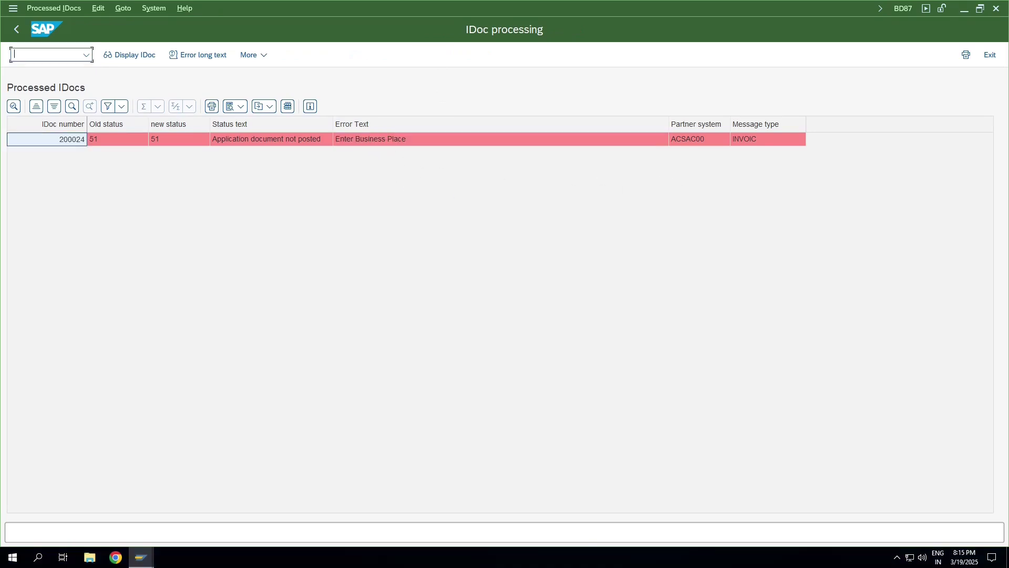
pyautogui.doubleClick(402, 140)
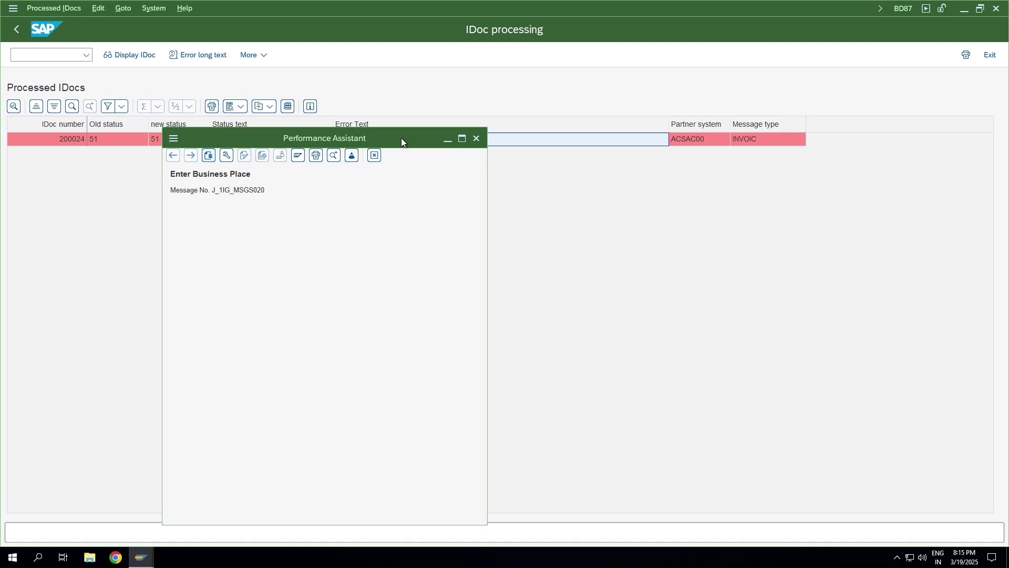
pyautogui.click(374, 156)
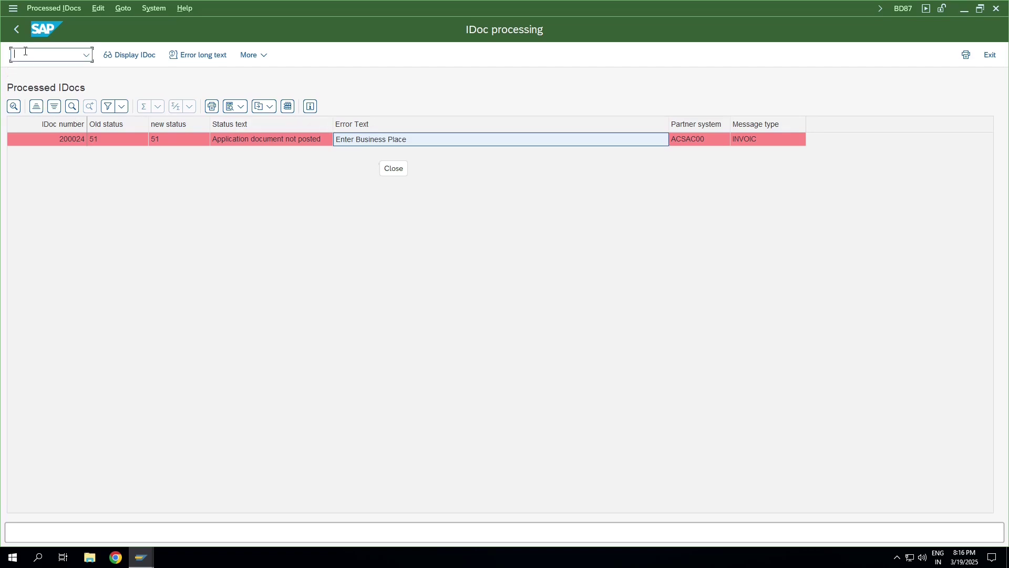
pyautogui.write('nbd87')
pyautogui.press('Return')
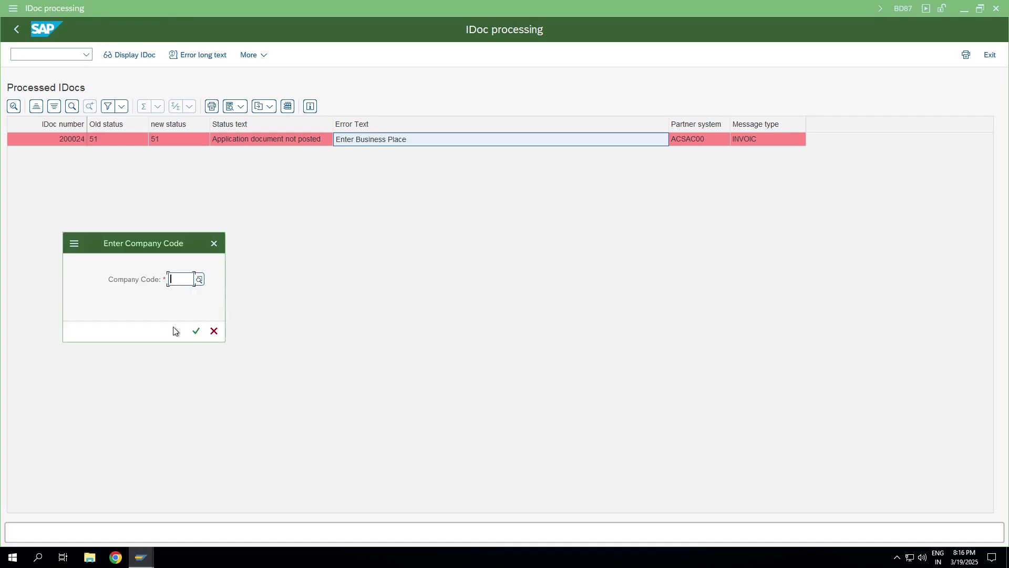
pyautogui.write('ac00')
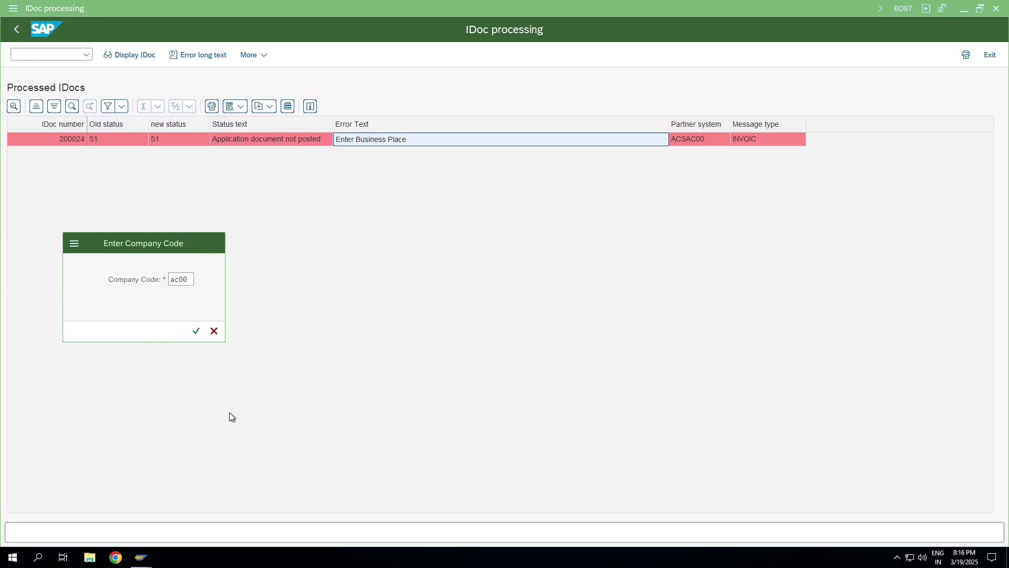
pyautogui.press('Return')
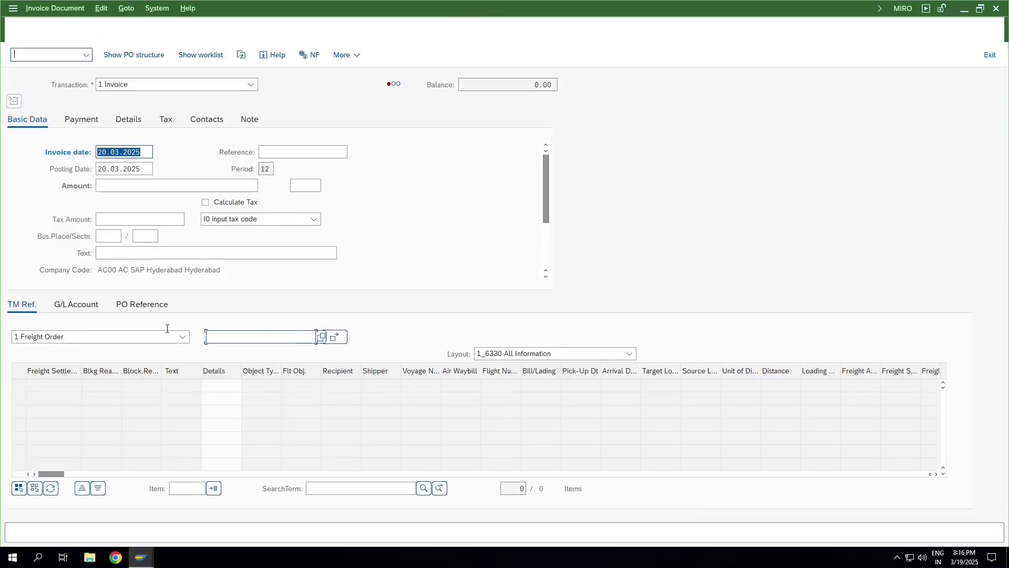
pyautogui.click(248, 341)
pyautogui.click(239, 349)
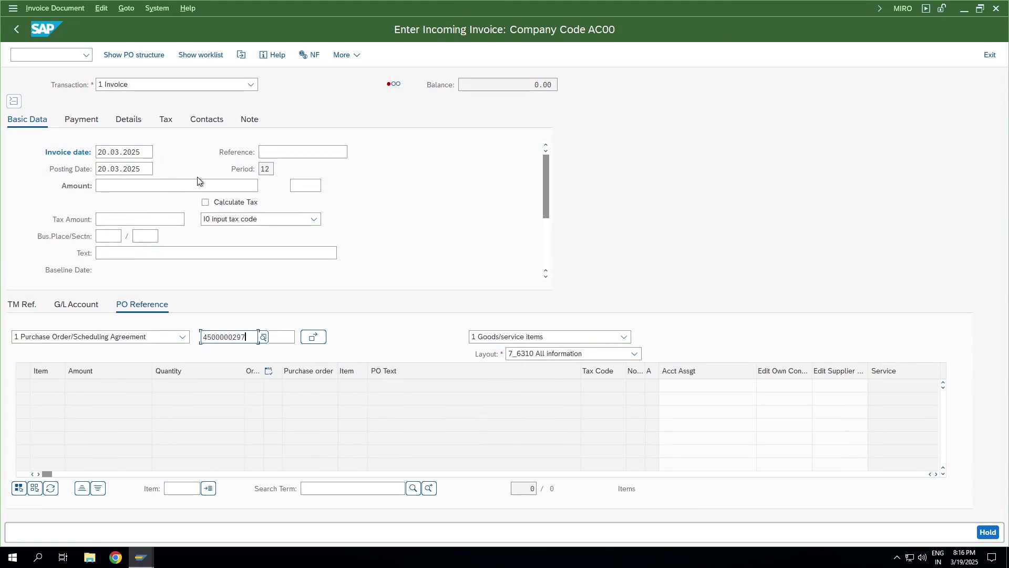
pyautogui.click(161, 188)
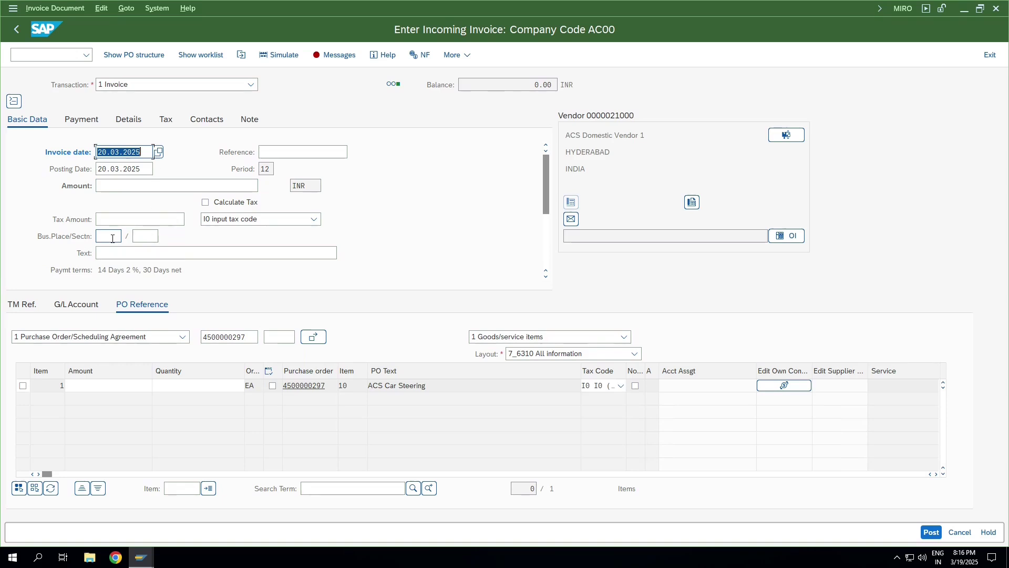
# Enter amount 50000 and quantity 1 for the PO item, then check the 'Enter Business Place' message
pyautogui.click(145, 190)
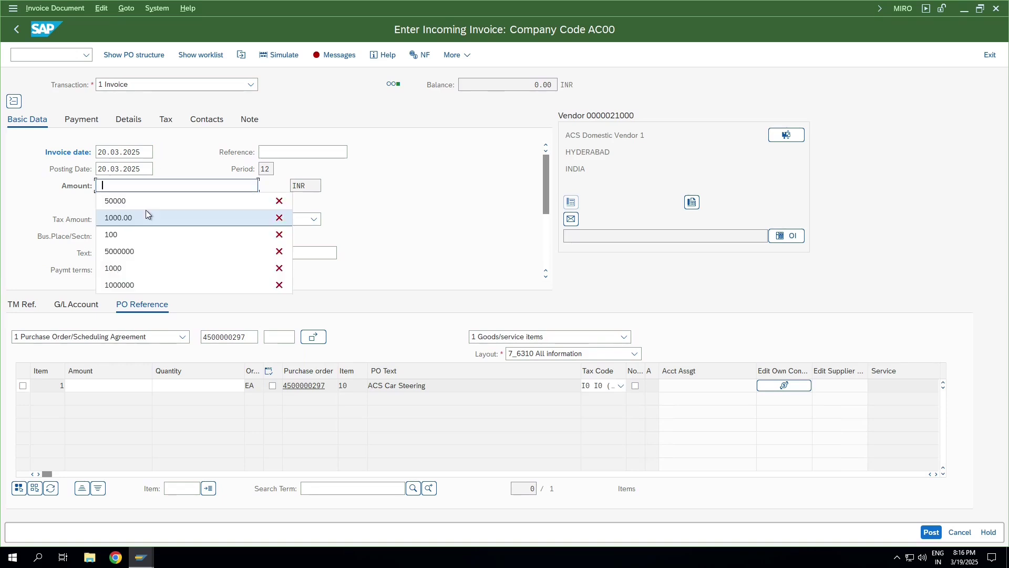
pyautogui.click(146, 203)
pyautogui.click(100, 386)
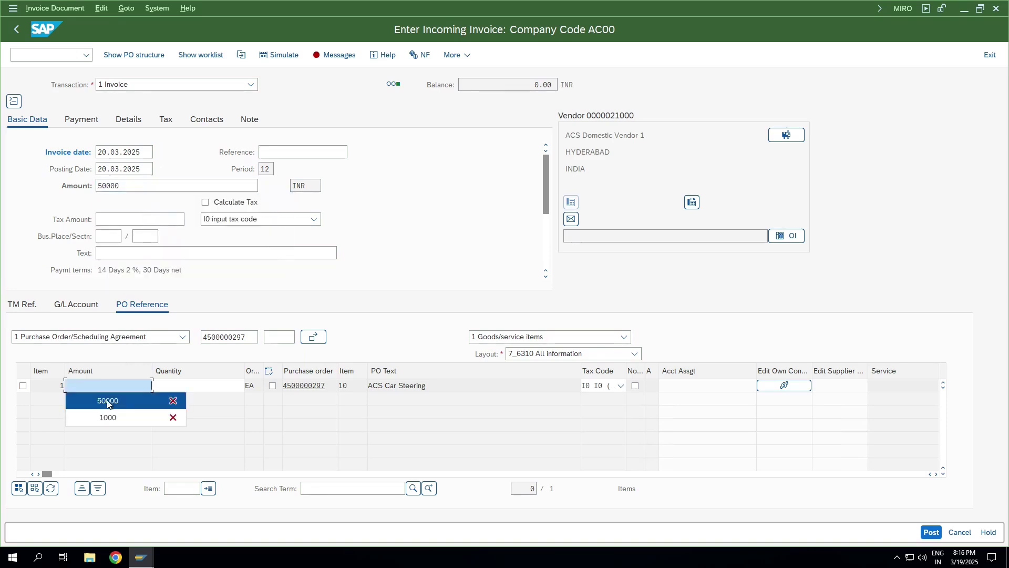
pyautogui.click(102, 396)
pyautogui.click(194, 386)
pyautogui.click(194, 403)
pyautogui.click(104, 397)
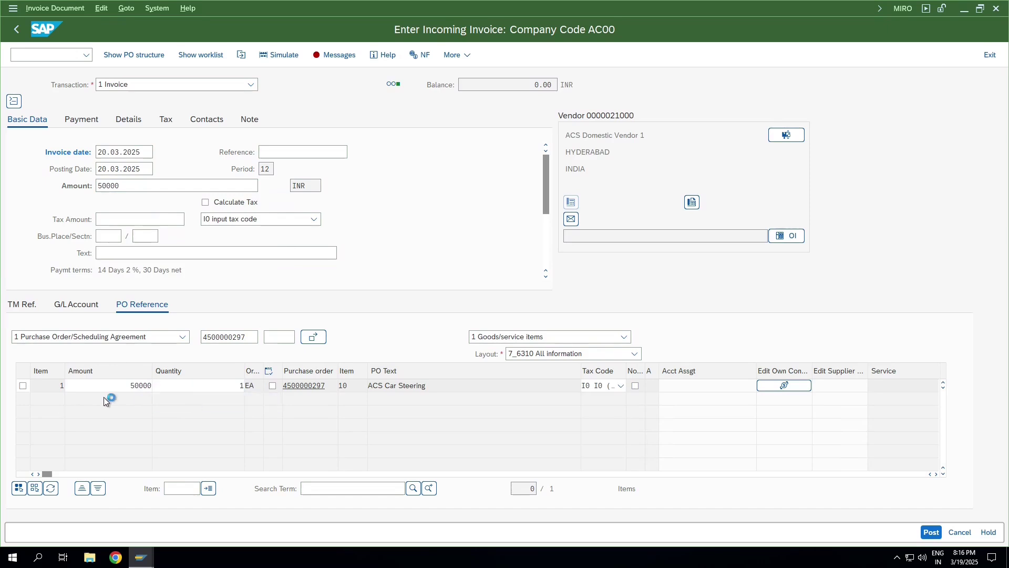
pyautogui.click(272, 386)
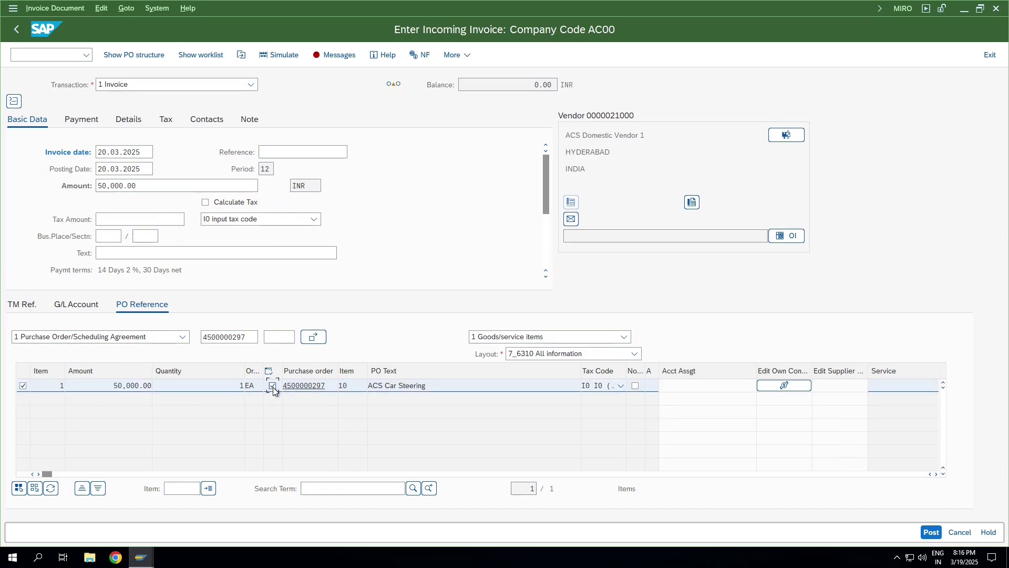
pyautogui.click(336, 57)
pyautogui.click(100, 223)
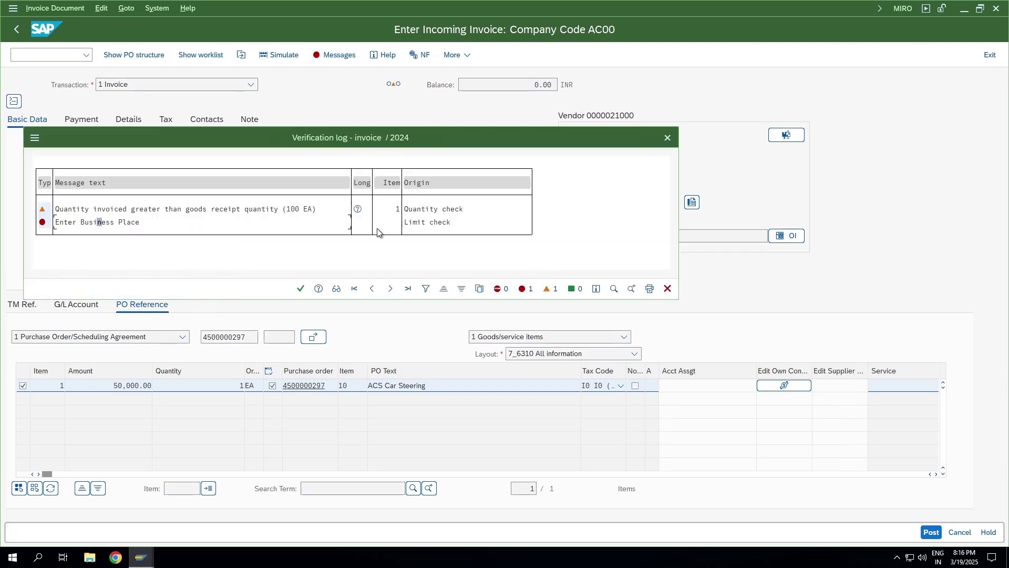
# Close the Verification log and point out the empty Bus.Place/Sectn field on Basic Data
pyautogui.click(667, 288)
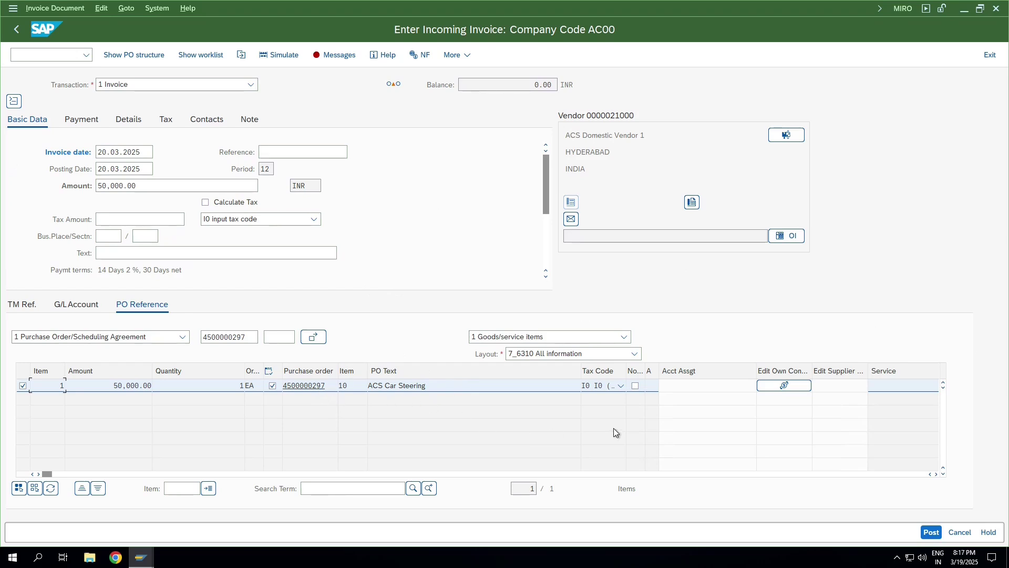
pyautogui.click(113, 238)
# Switch to the BD87 window showing IDoc 200024 at status 51 with 'Enter Business Place'
pyautogui.hotkey('alt', 'Tab')
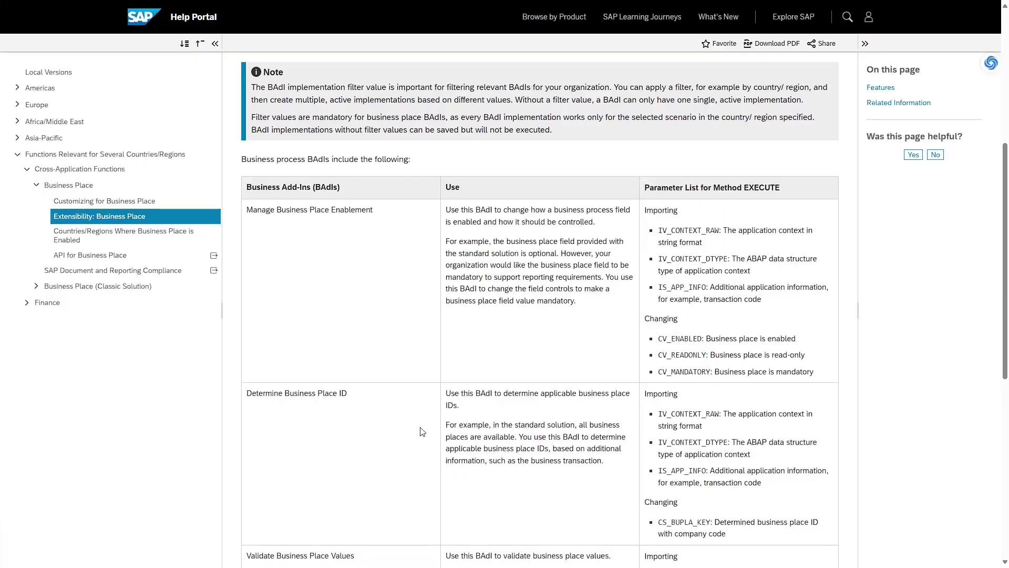
# Scroll through the Help Portal's business place BAdI table, then return to the BD87 results
pyautogui.scroll(-1, 507, 290)
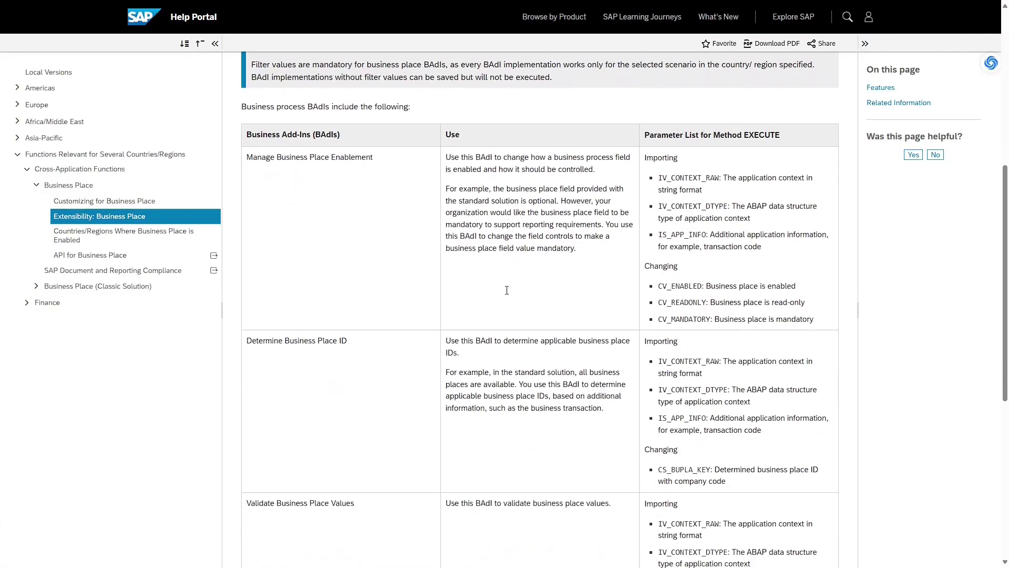
pyautogui.scroll(5, 488, 307)
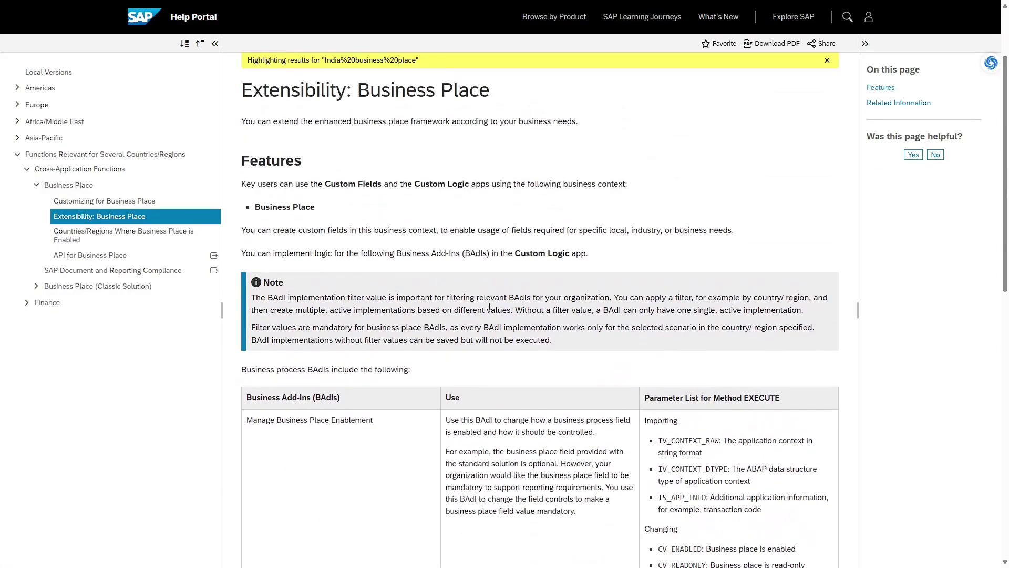
pyautogui.scroll(2, 489, 307)
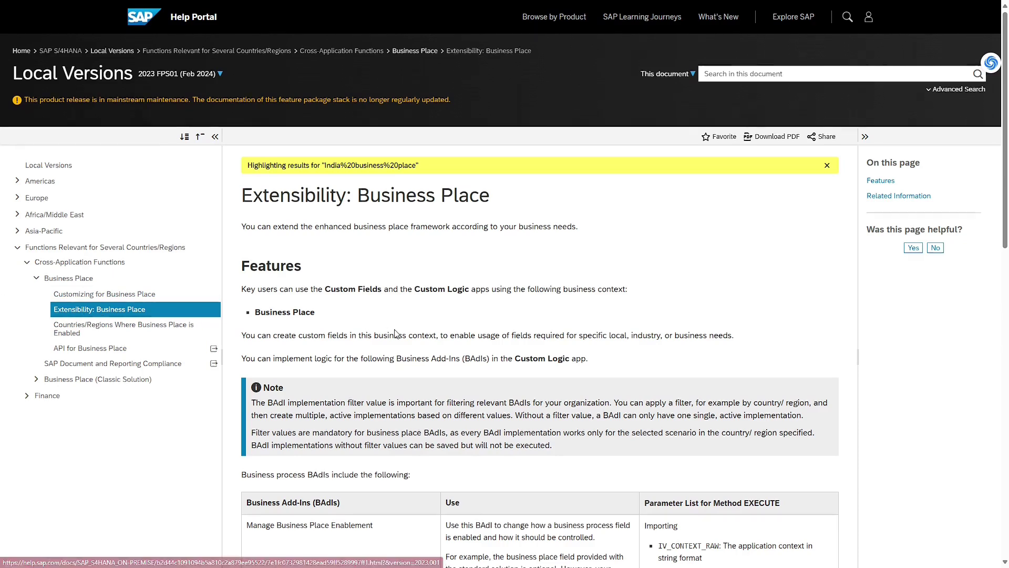
pyautogui.scroll(-4, 401, 349)
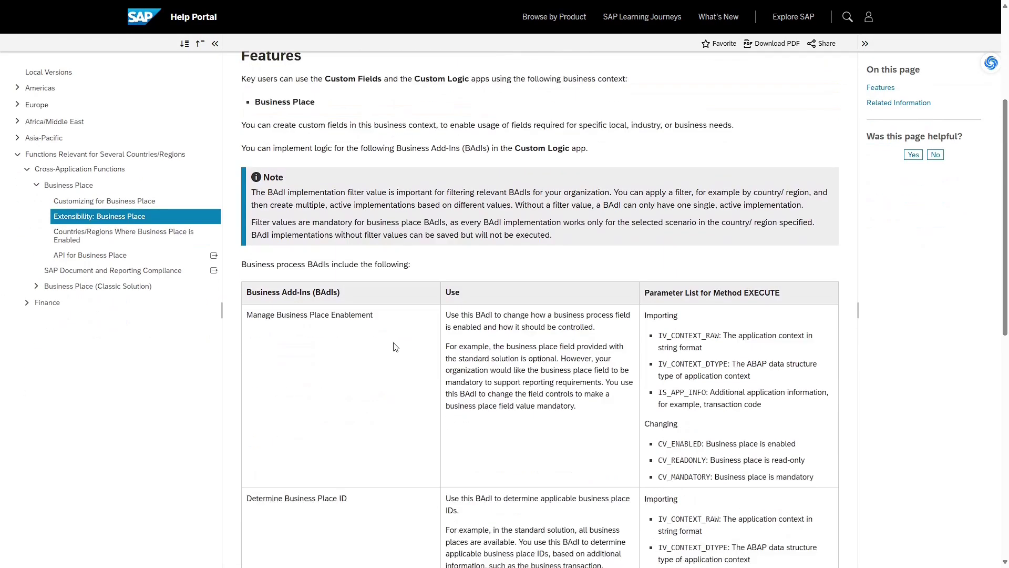
pyautogui.scroll(-3, 537, 359)
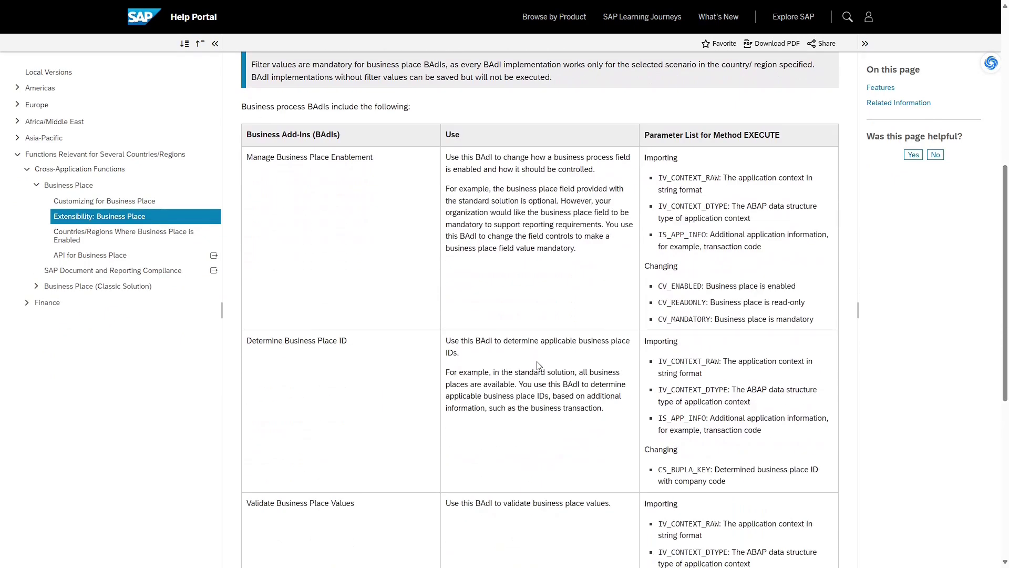
pyautogui.hotkey('alt', 'Tab')
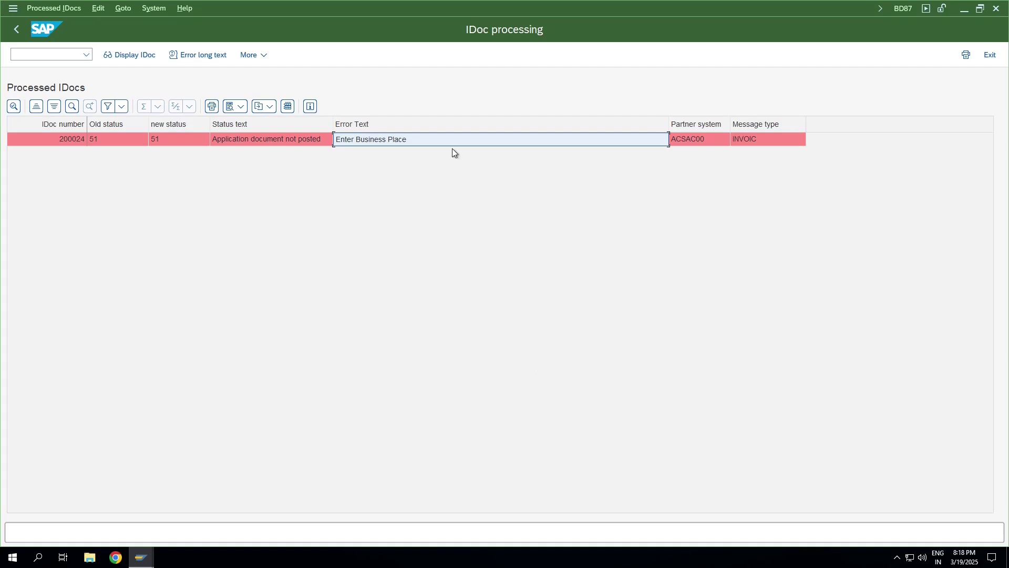
# Go back with F3 to the Status Monitor for ALE Messages listing IDoc 200024
pyautogui.press('F3')
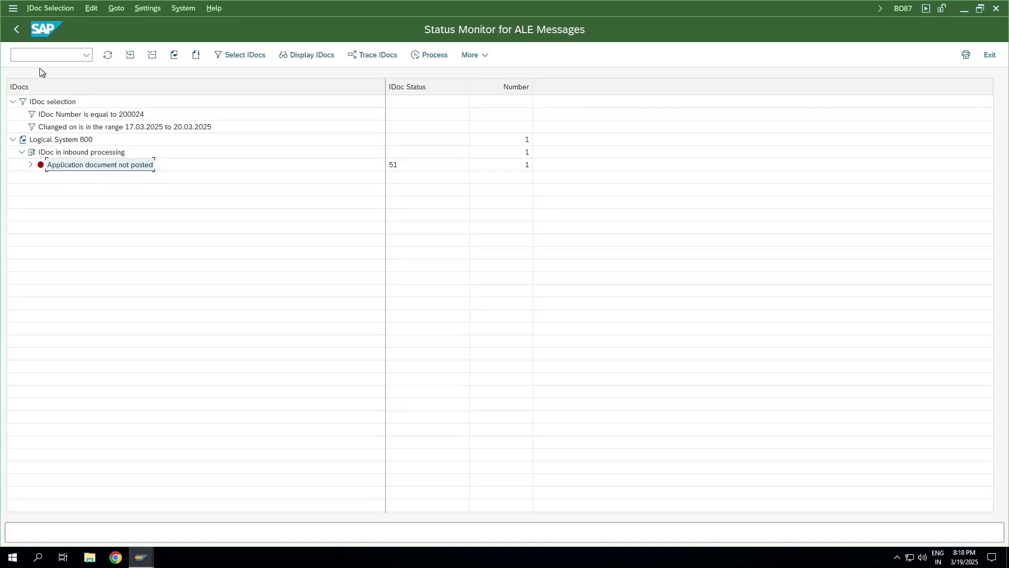